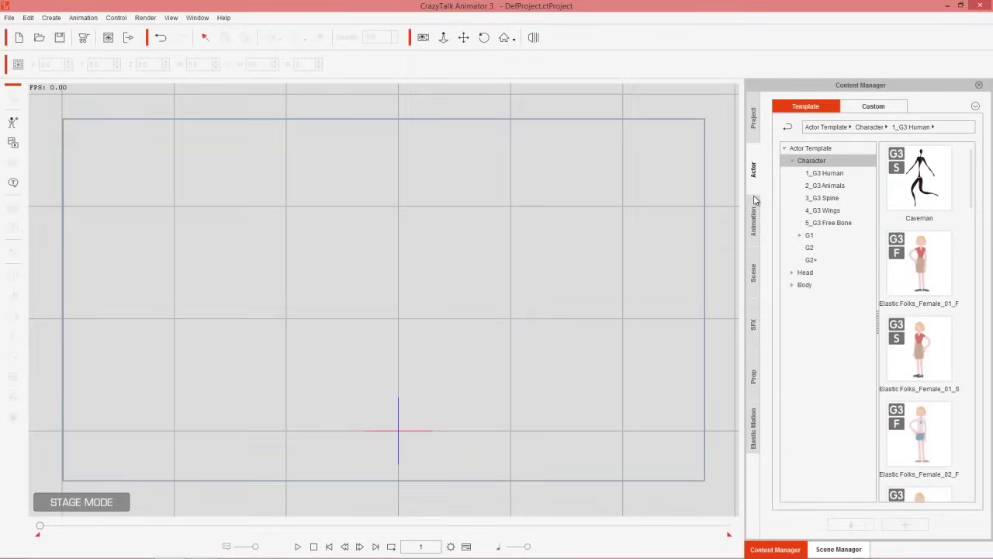
# Step: Add the Human_Dummy_S character from the G3 Human templates to the stage and reset its position to the origin
pyautogui.click(813, 162)
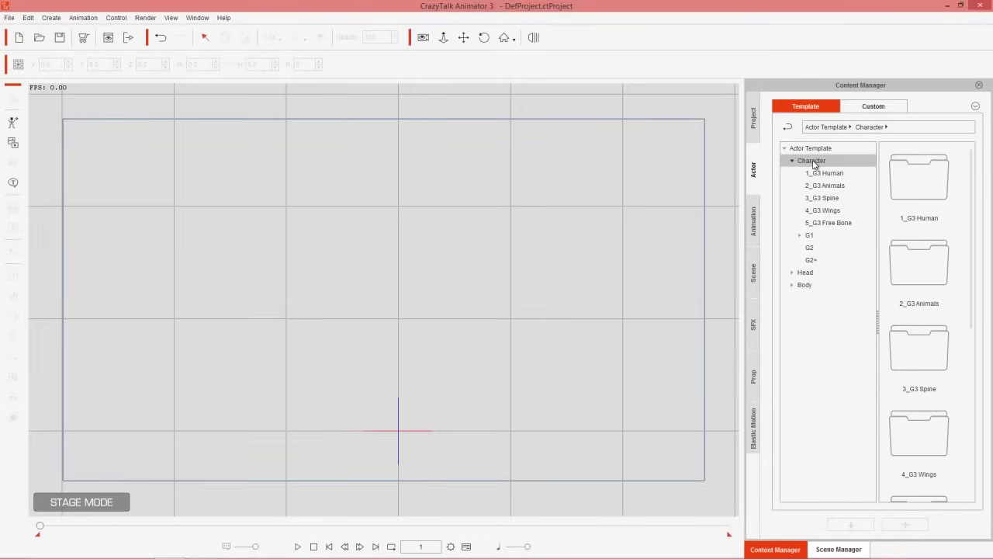
pyautogui.click(837, 173)
pyautogui.moveTo(975, 188); pyautogui.dragTo(964, 416)
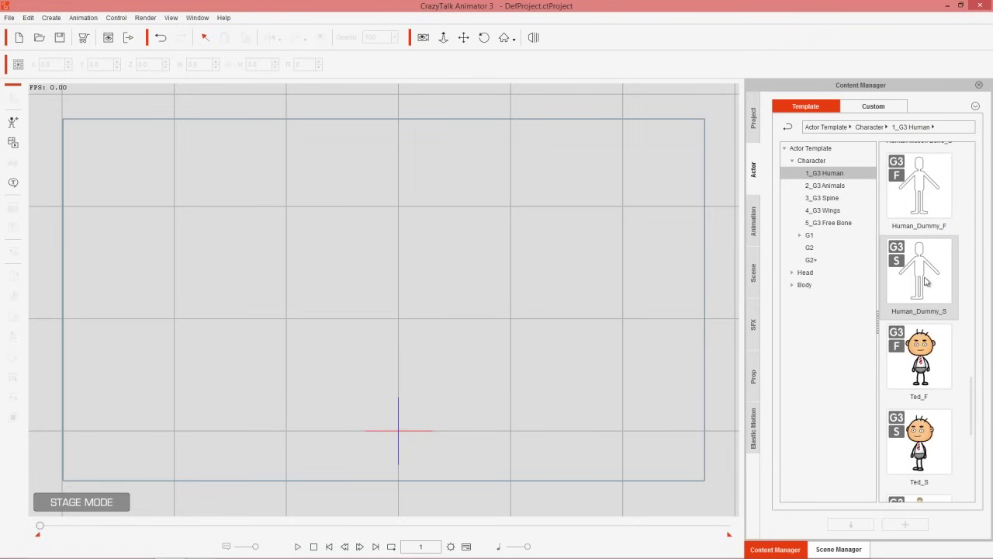
pyautogui.moveTo(934, 283); pyautogui.dragTo(393, 270)
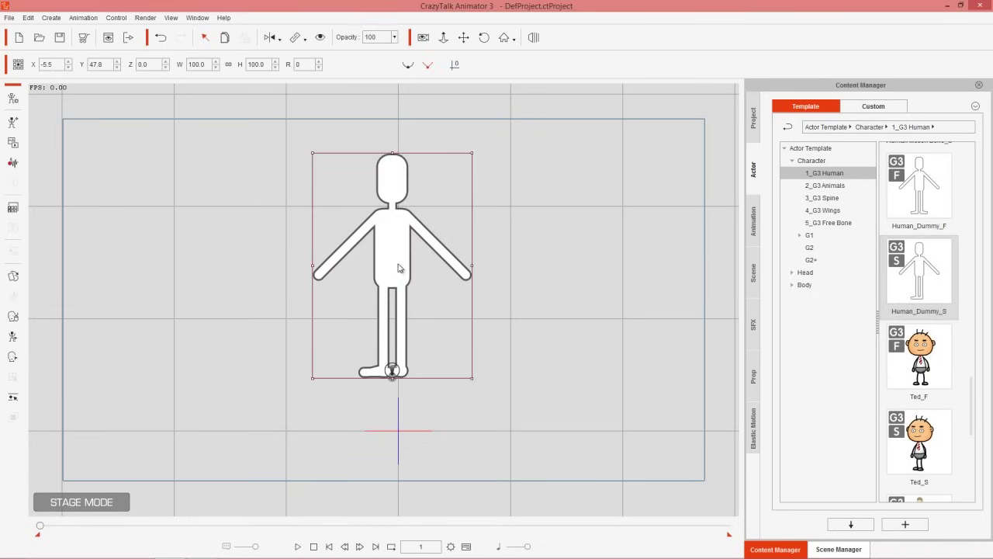
pyautogui.click(457, 65)
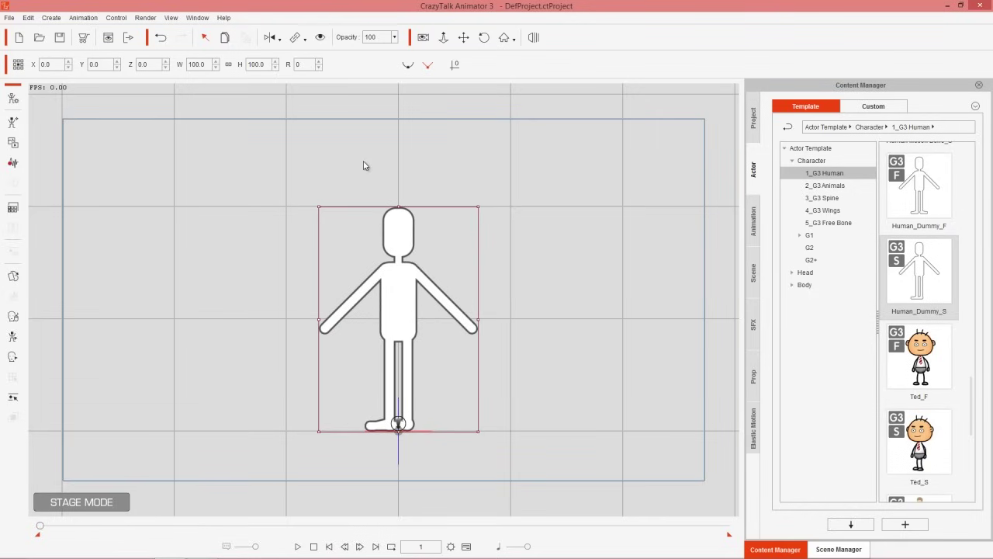
# Step: Open the dummy in Composer Mode and replace the Hip bone's sprite with the base image from the GP character folder
pyautogui.click(12, 99)
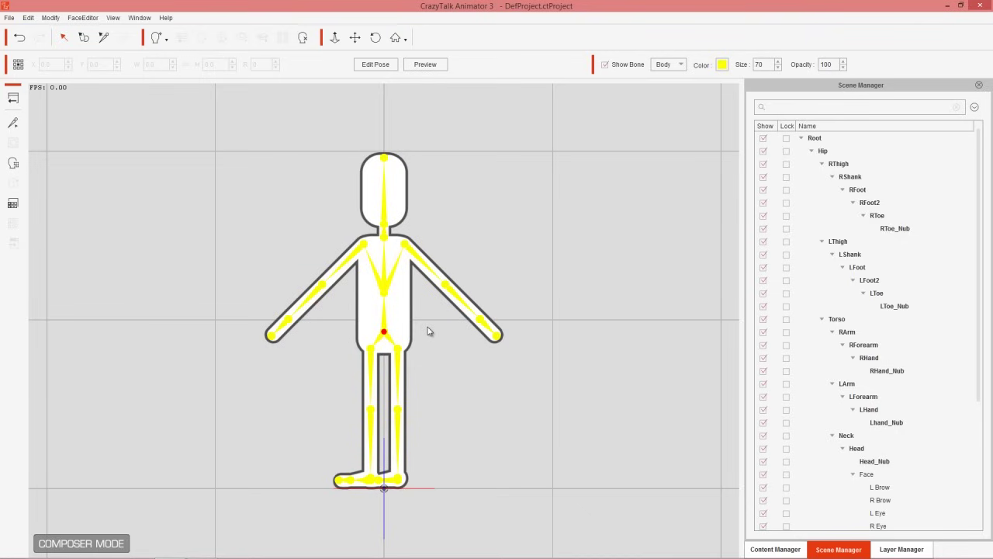
pyautogui.click(385, 329)
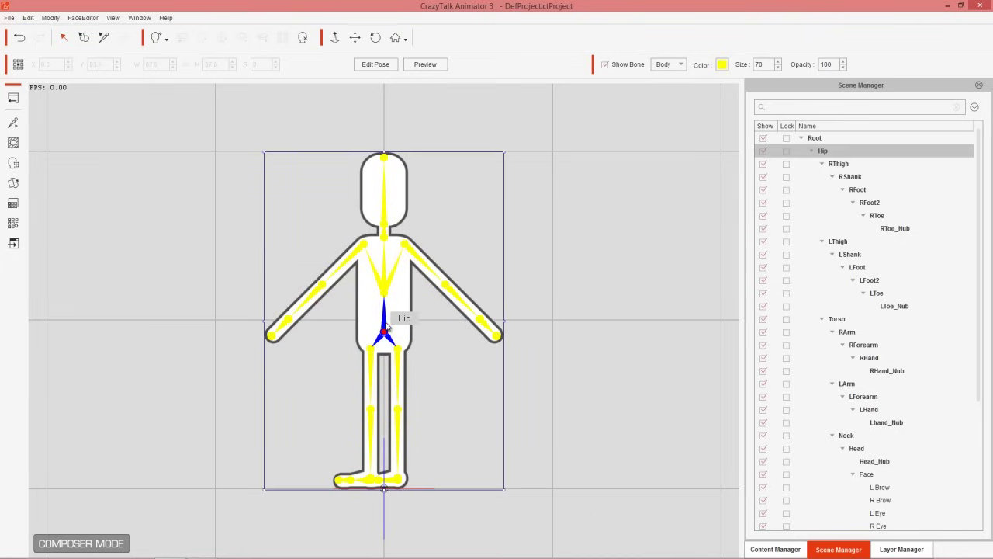
pyautogui.click(14, 187)
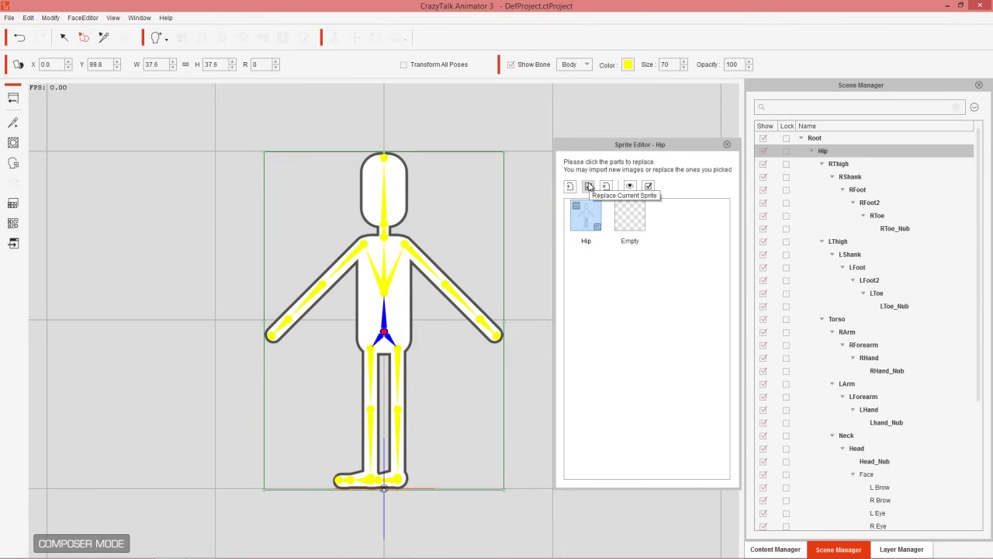
pyautogui.doubleClick(587, 217)
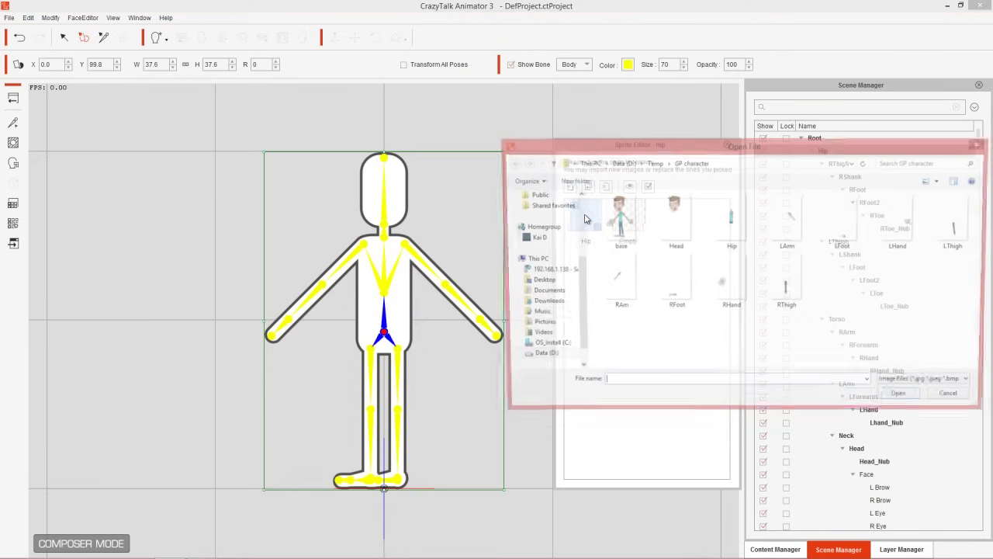
pyautogui.doubleClick(618, 219)
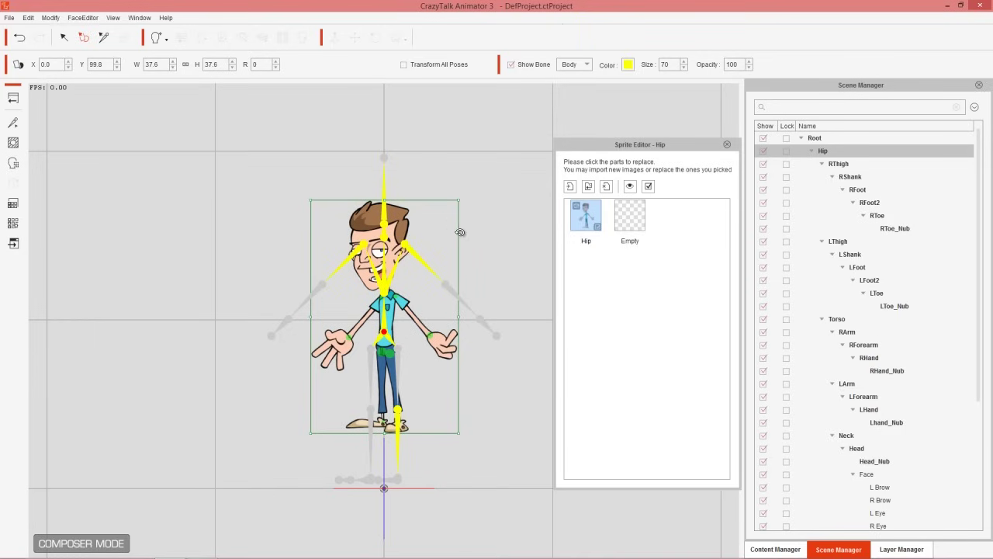
# Step: Enlarge the Hip sprite to about 59 in width and height and align it with the skeleton at about X -4, Y 106
pyautogui.moveTo(434, 228)
pyautogui.mouseDown()
pyautogui.moveTo(472, 224)
pyautogui.moveTo(445, 215)
pyautogui.moveTo(446, 169)
pyautogui.moveTo(461, 264)
pyautogui.moveTo(435, 221)
pyautogui.moveTo(452, 222)
pyautogui.moveTo(426, 250)
pyautogui.moveTo(449, 209)
pyautogui.moveTo(432, 214)
pyautogui.moveTo(430, 230)
pyautogui.mouseUp()
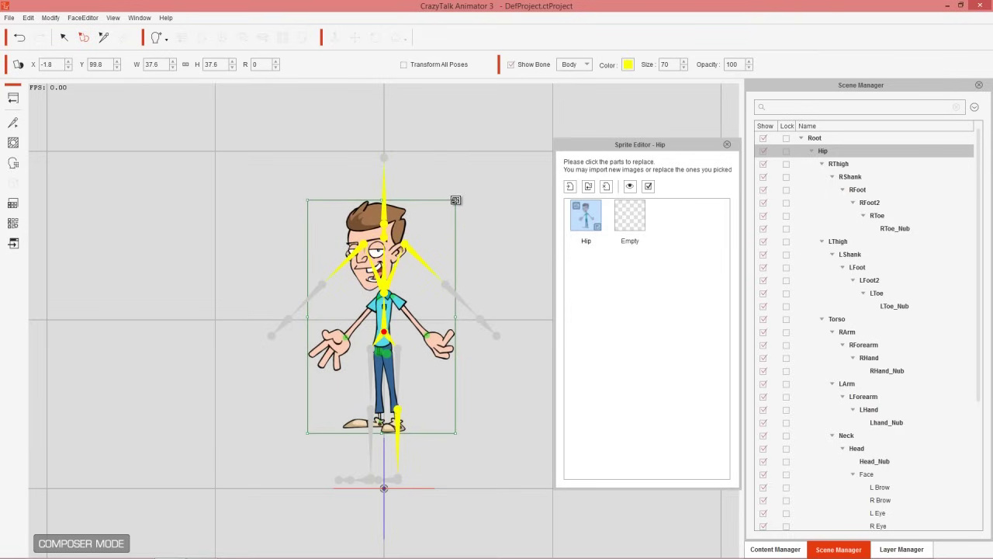
pyautogui.moveTo(455, 200); pyautogui.dragTo(489, 145)
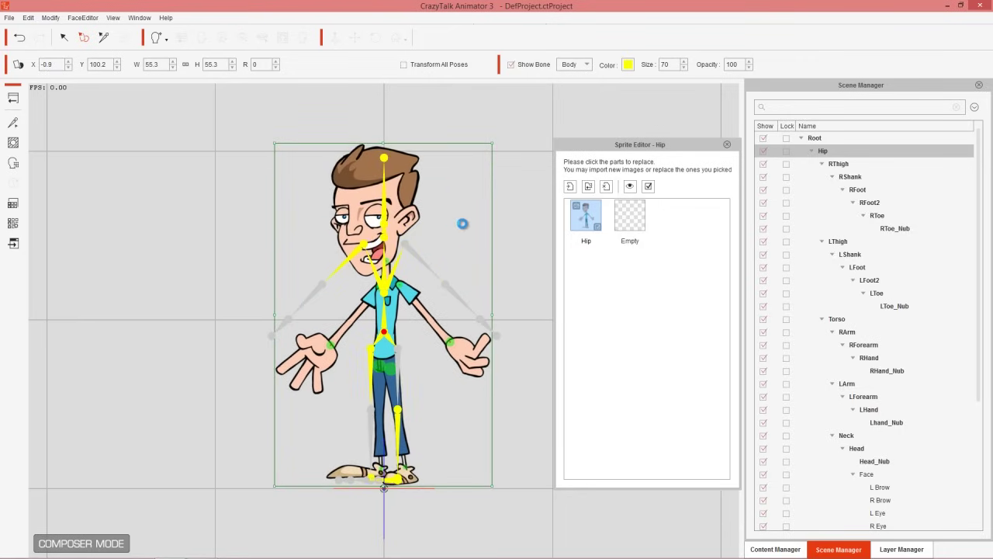
pyautogui.moveTo(460, 217); pyautogui.dragTo(406, 244)
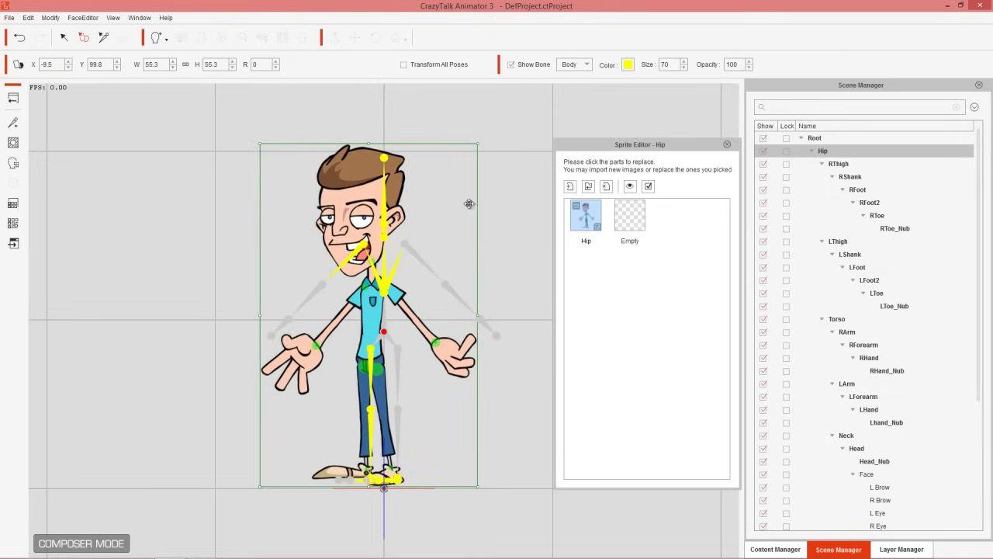
pyautogui.moveTo(477, 145); pyautogui.dragTo(490, 141)
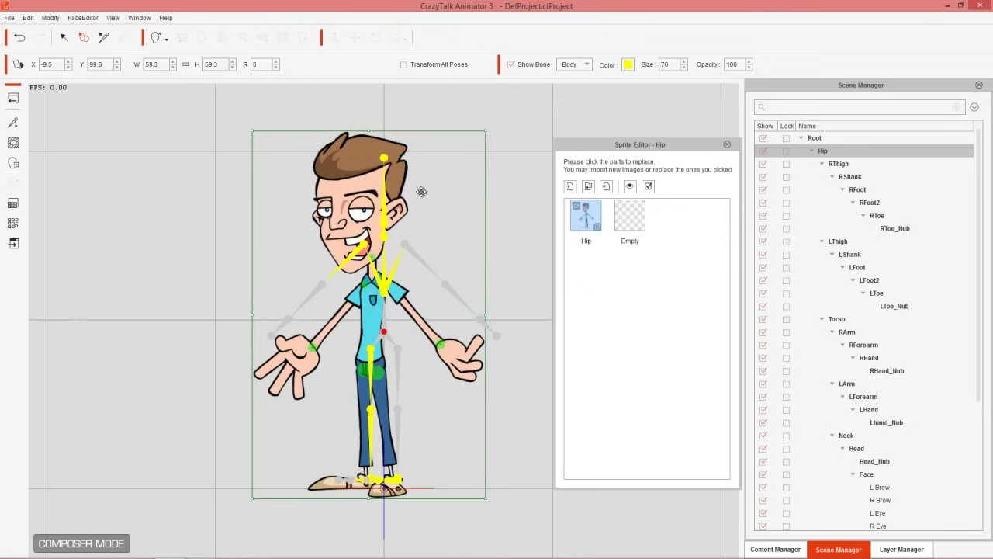
pyautogui.moveTo(422, 193); pyautogui.dragTo(423, 184)
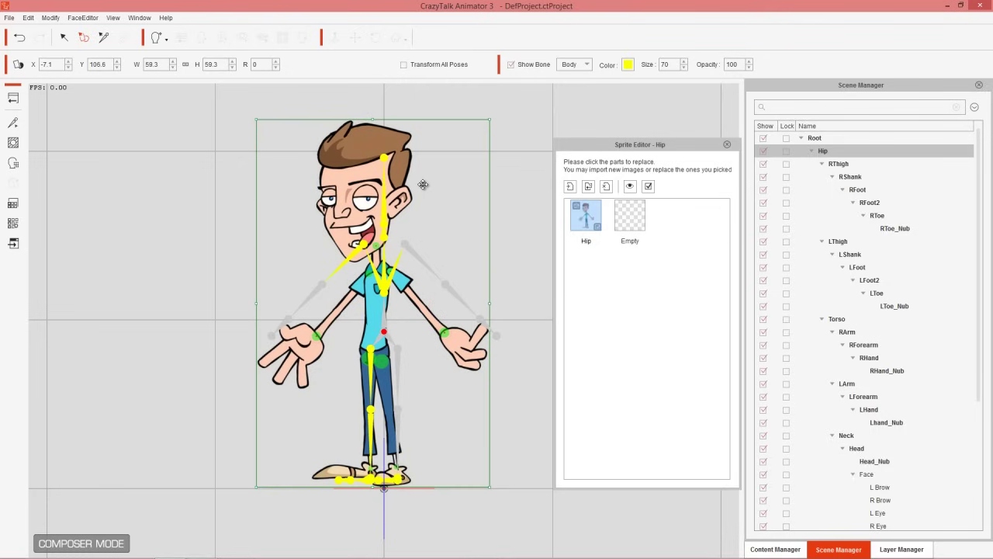
pyautogui.moveTo(422, 185); pyautogui.dragTo(422, 185)
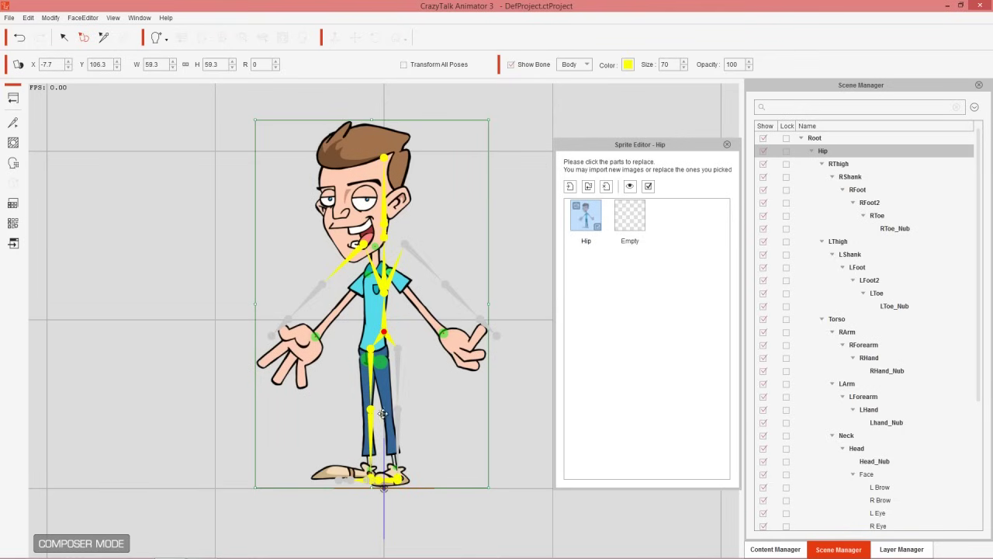
pyautogui.moveTo(382, 391); pyautogui.dragTo(388, 391)
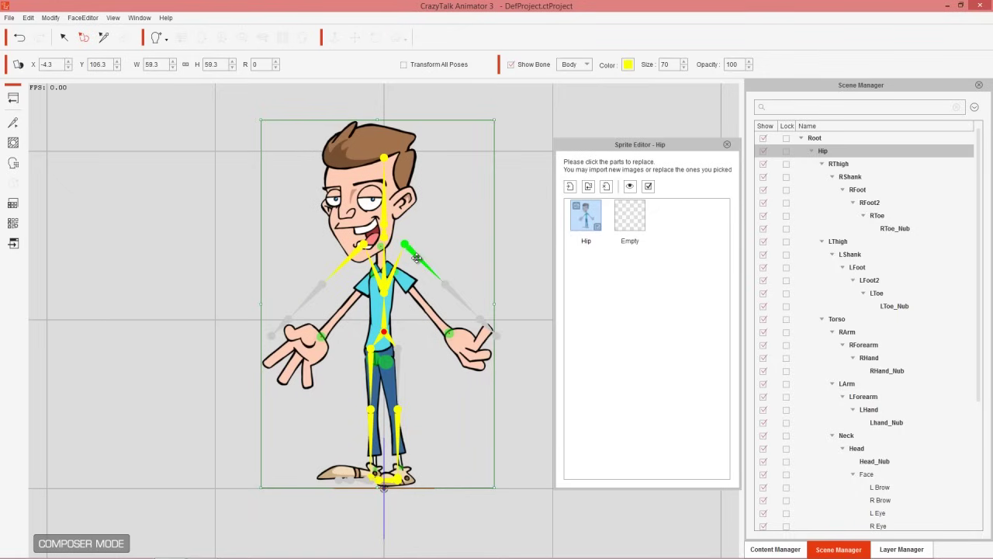
# Step: Check the sprites assigned to the arm and head bones, and close the Sprite Editor
pyautogui.click(417, 258)
pyautogui.click(347, 261)
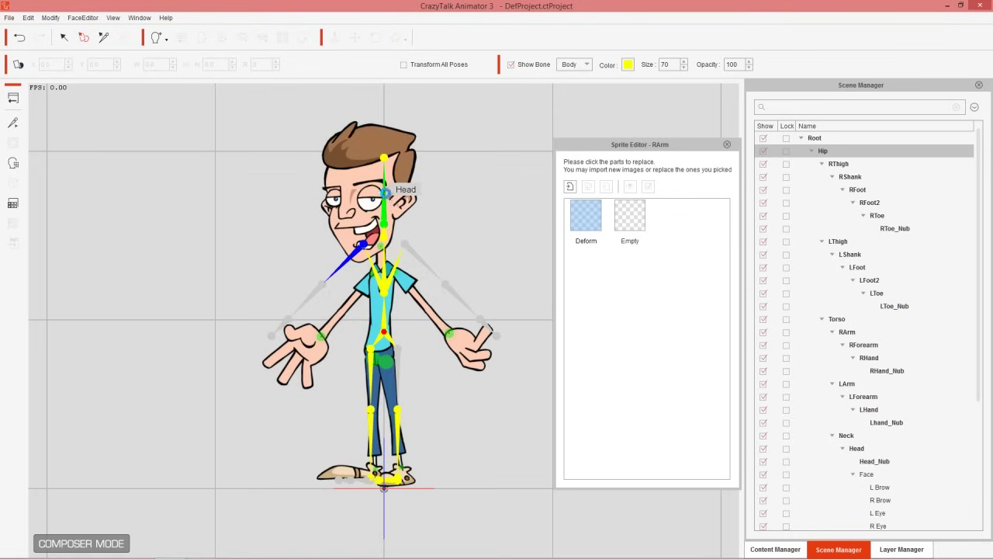
pyautogui.click(383, 191)
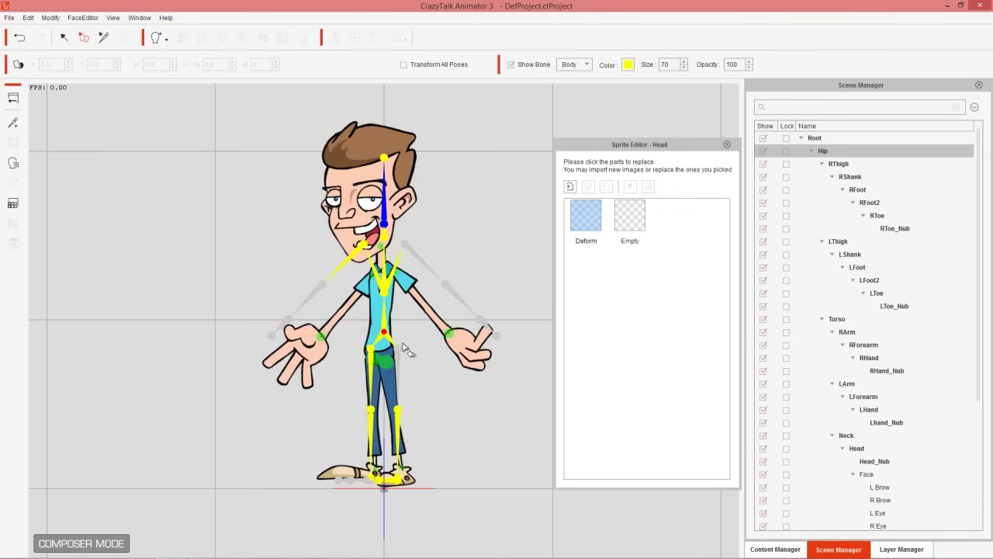
pyautogui.click(424, 266)
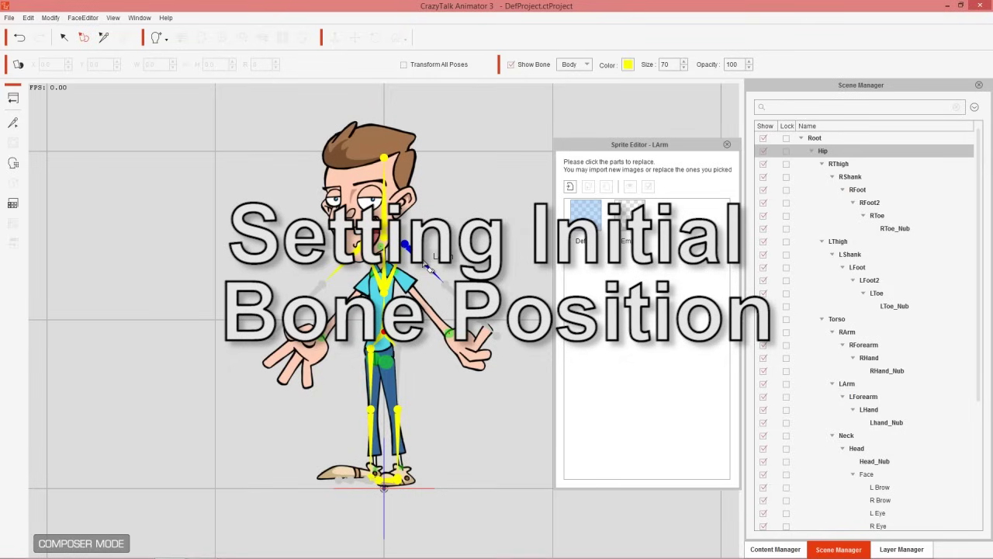
pyautogui.click(727, 145)
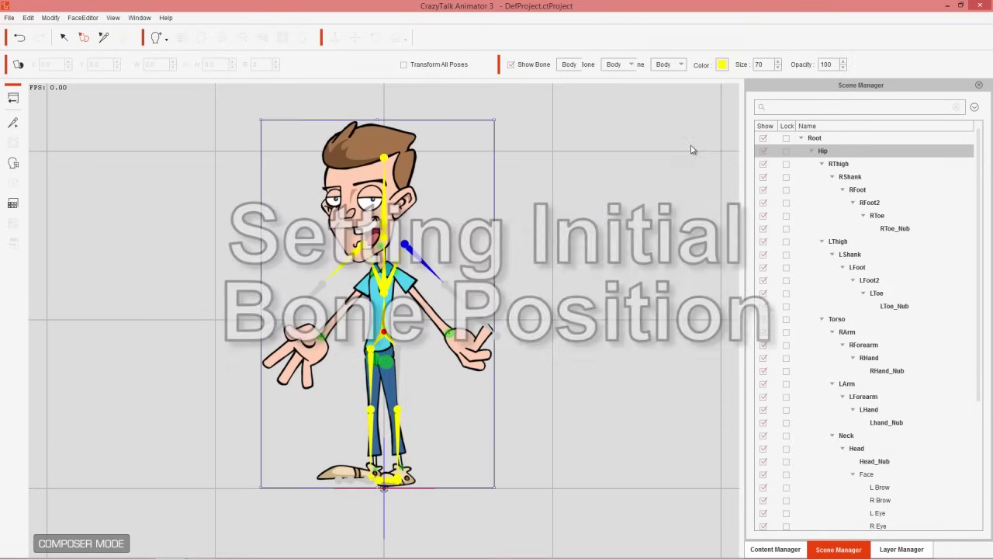
# Step: Edit the left arm bones so the shoulder, elbow, wrist and hand-end joints line up with the character's drawn arm
pyautogui.click(104, 39)
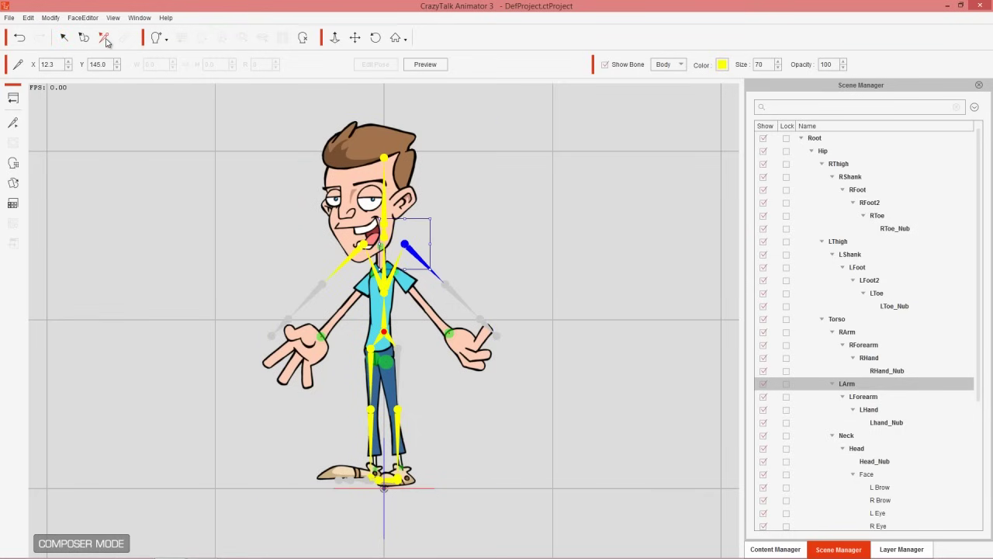
pyautogui.scroll(3, 559, 333)
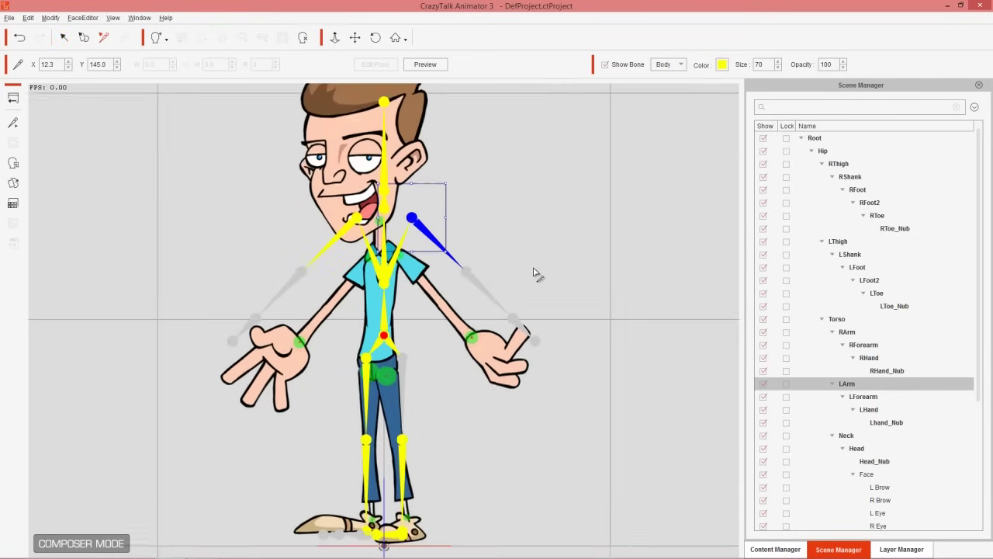
pyautogui.moveTo(431, 230); pyautogui.dragTo(417, 266)
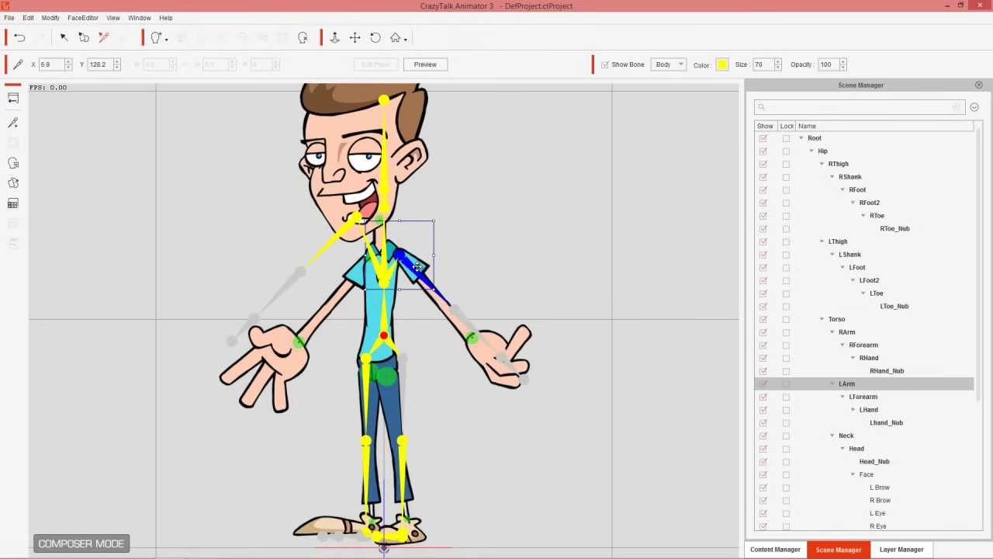
pyautogui.click(457, 313)
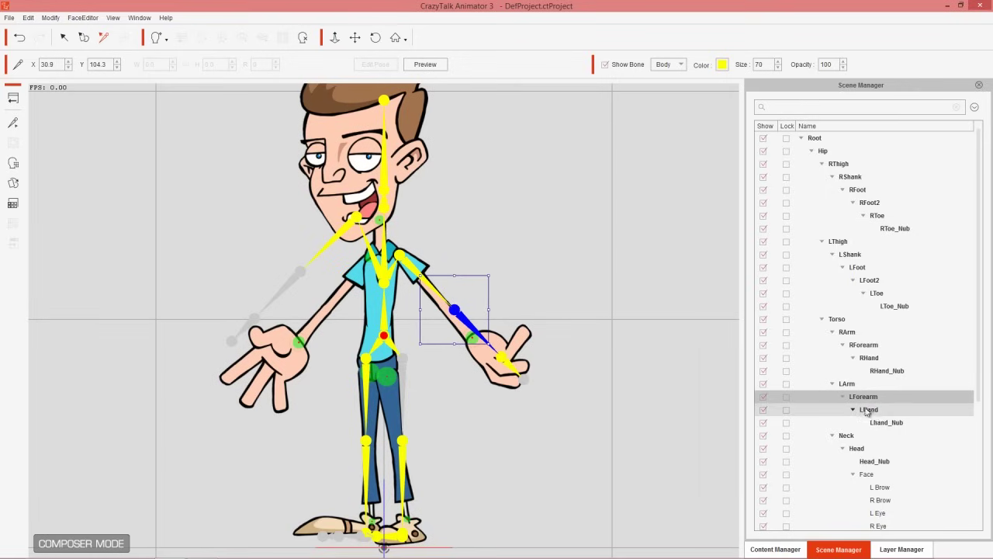
pyautogui.moveTo(454, 309)
pyautogui.mouseDown()
pyautogui.moveTo(436, 312)
pyautogui.moveTo(467, 286)
pyautogui.moveTo(439, 300)
pyautogui.mouseUp()
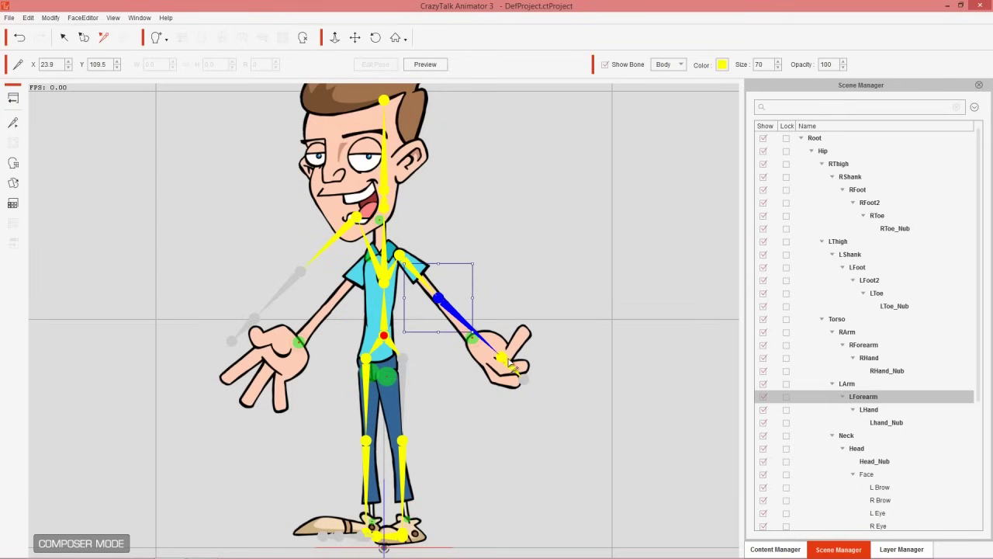
pyautogui.moveTo(506, 363); pyautogui.dragTo(515, 382)
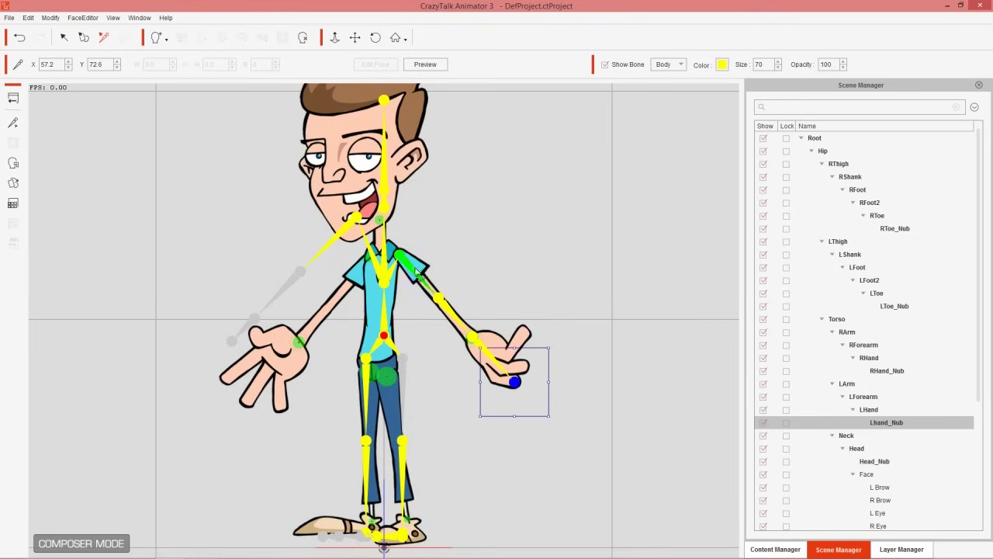
# Step: Move the right arm's shoulder, elbow, wrist and hand-end joints onto the matching points of the character's drawn arm
pyautogui.click(353, 225)
pyautogui.moveTo(353, 223); pyautogui.dragTo(365, 265)
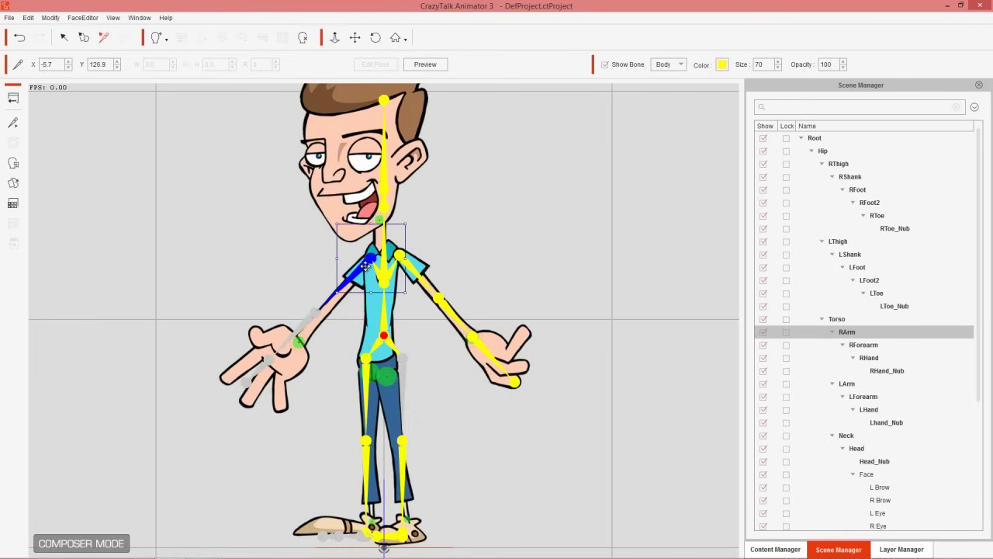
pyautogui.click(317, 314)
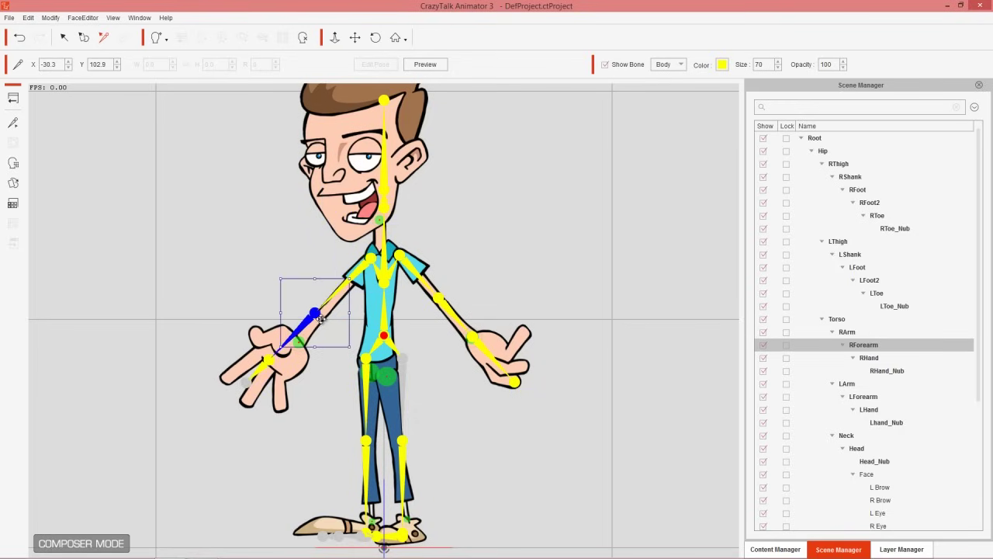
pyautogui.moveTo(314, 313); pyautogui.dragTo(331, 302)
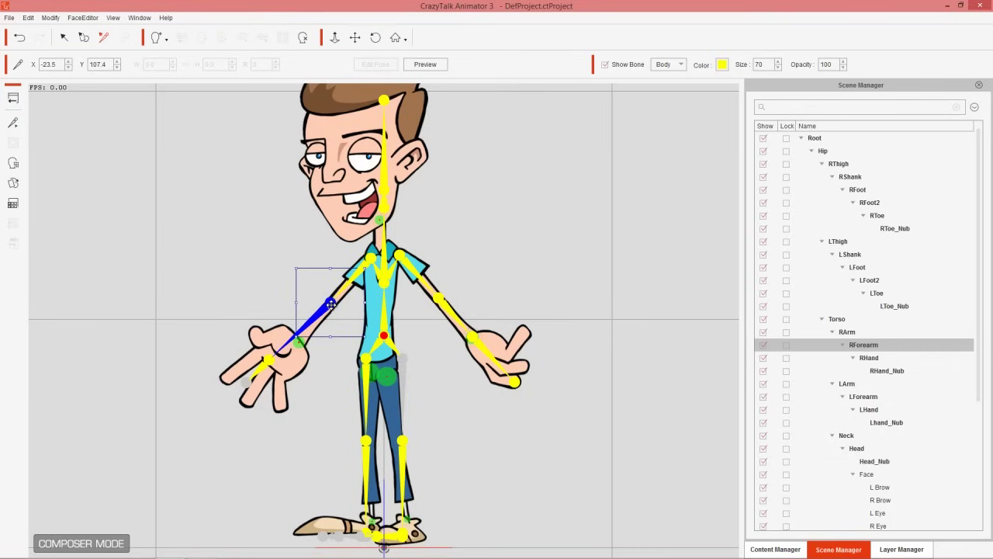
pyautogui.click(273, 362)
pyautogui.moveTo(273, 362); pyautogui.dragTo(301, 341)
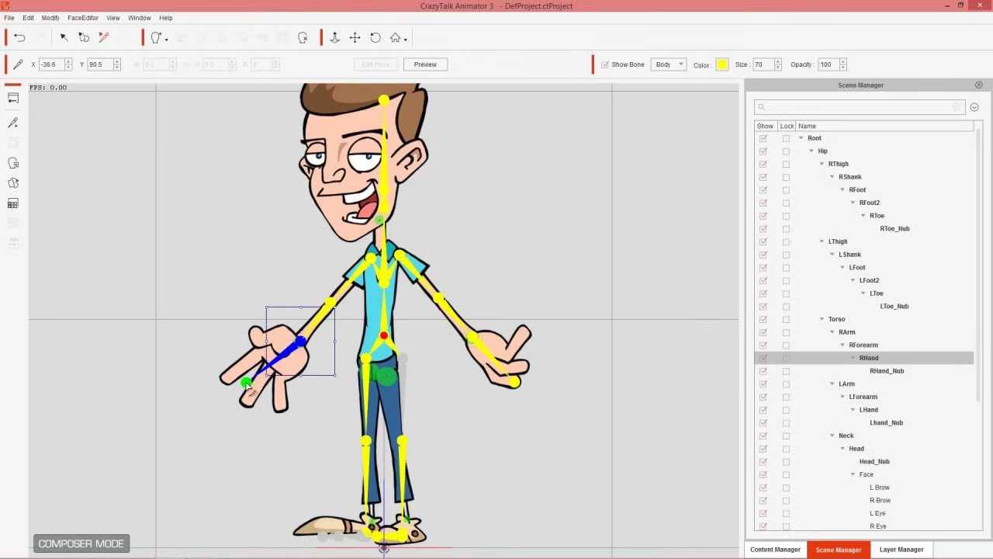
pyautogui.click(245, 383)
pyautogui.moveTo(245, 384); pyautogui.dragTo(246, 398)
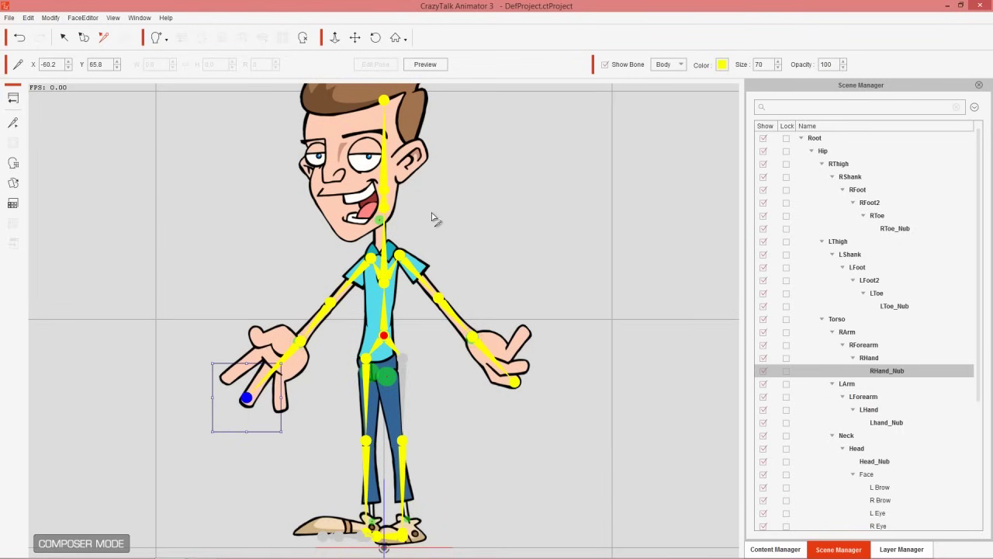
# Step: Move the Neck joint down to the shirt collar at about Y 132 and the Head joint to the jaw at about Y 146
pyautogui.click(388, 212)
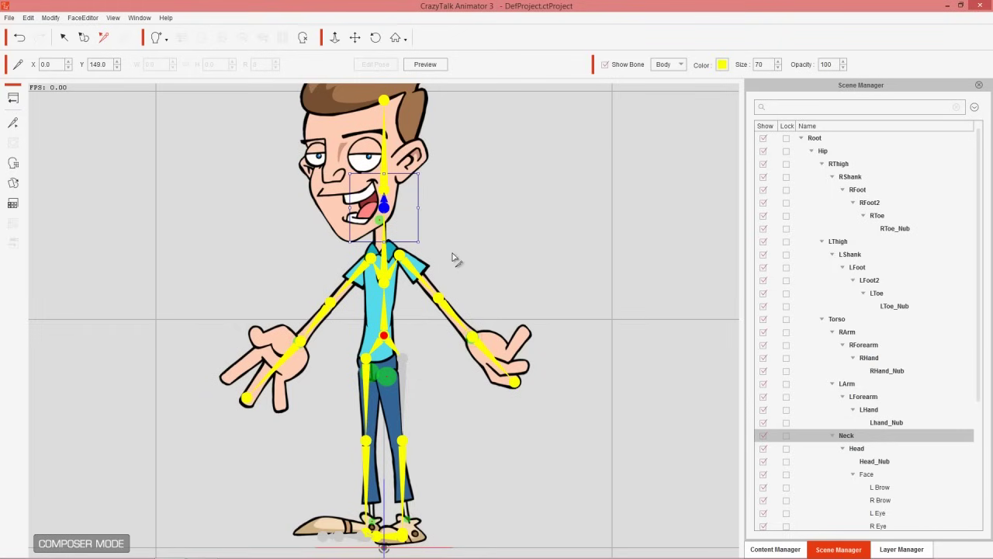
pyautogui.moveTo(384, 206); pyautogui.dragTo(381, 247)
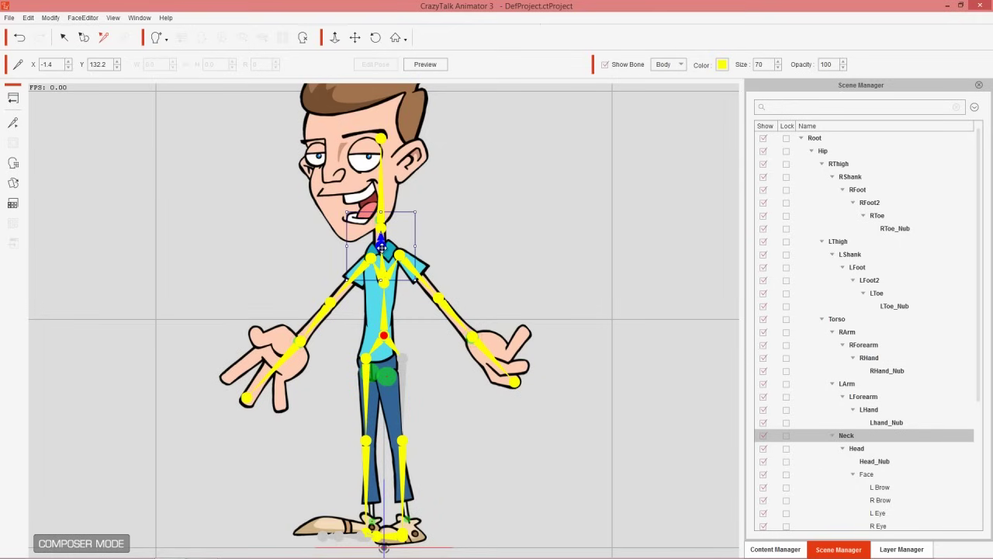
pyautogui.click(382, 228)
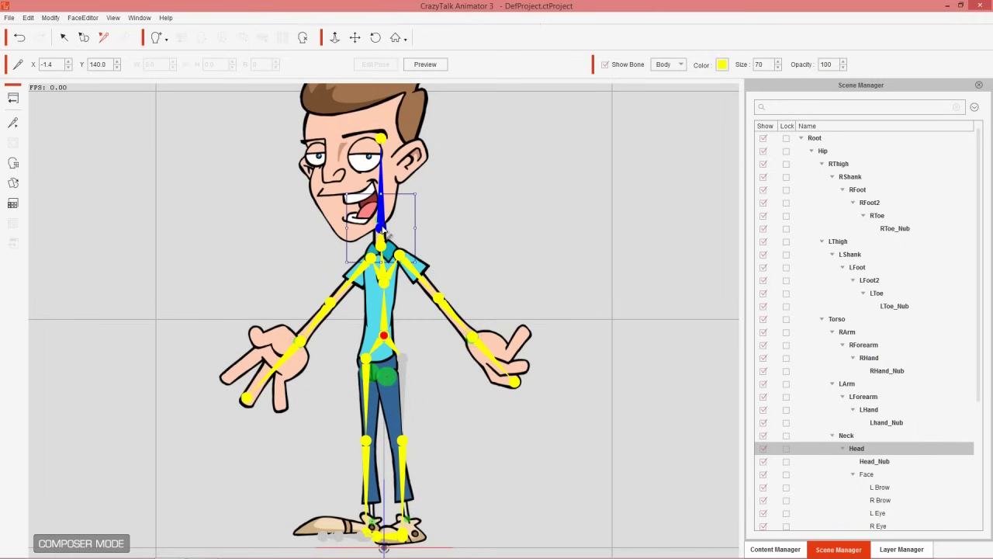
pyautogui.moveTo(382, 227); pyautogui.dragTo(382, 216)
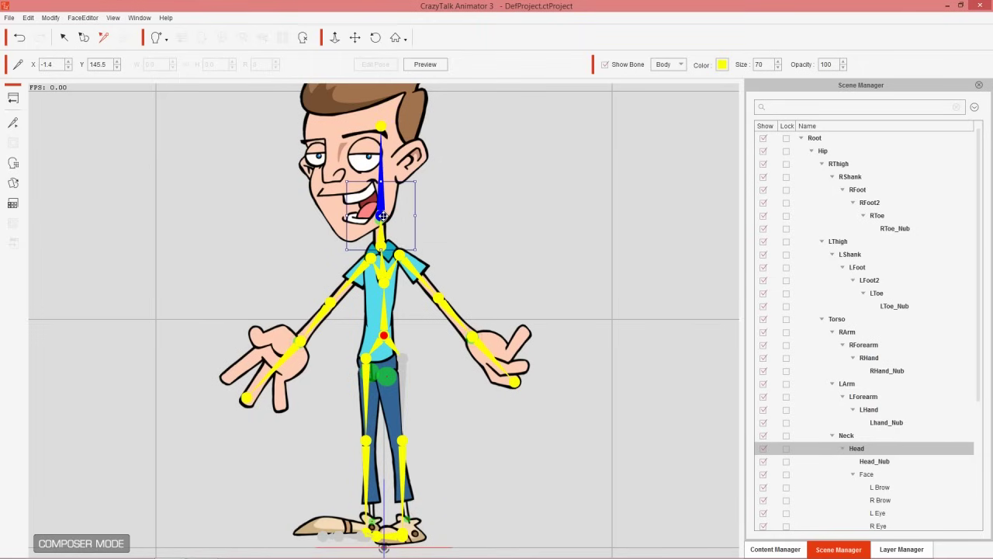
# Step: Move the Head_Nub joint up to the top of the character's hair at about X -2.7, Y 213
pyautogui.moveTo(499, 152); pyautogui.dragTo(534, 235)
pyautogui.click(429, 233)
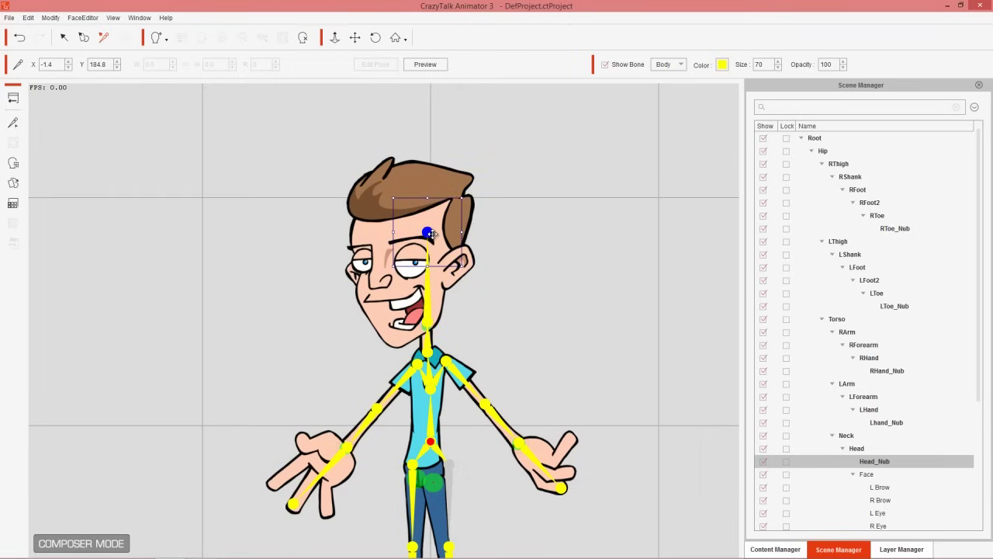
pyautogui.moveTo(429, 233); pyautogui.dragTo(425, 166)
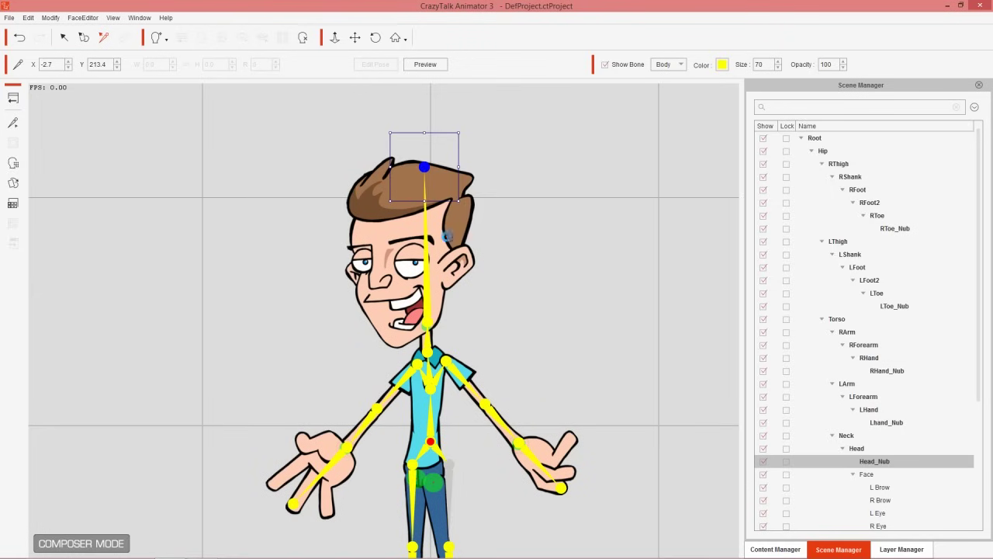
# Step: Align the left leg bones with the drawn leg: LThigh at about Y 74.5, LShank at Y 49.6 and LFoot at Y 5.8
pyautogui.moveTo(532, 385); pyautogui.dragTo(558, 129)
pyautogui.scroll(3, 568, 349)
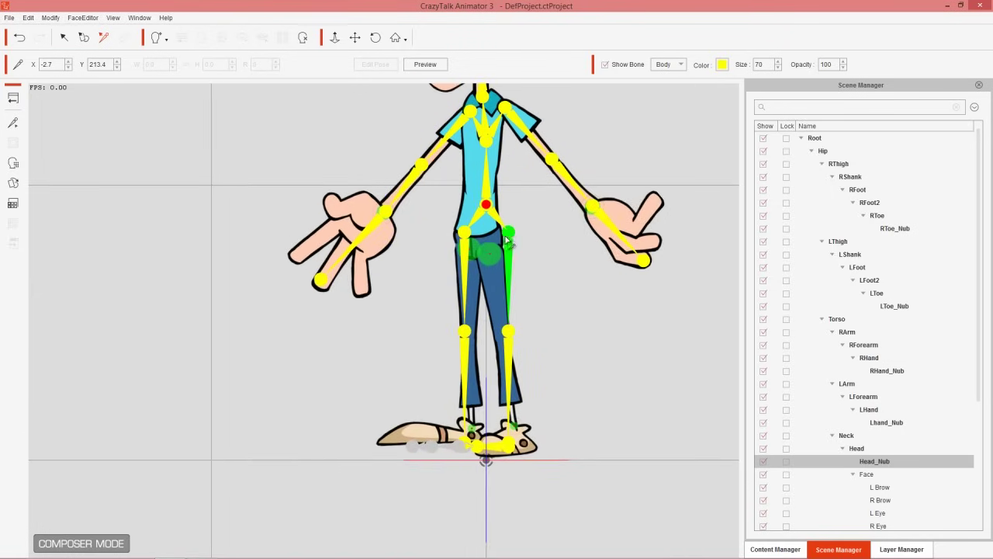
pyautogui.click(508, 242)
pyautogui.moveTo(507, 233); pyautogui.dragTo(491, 257)
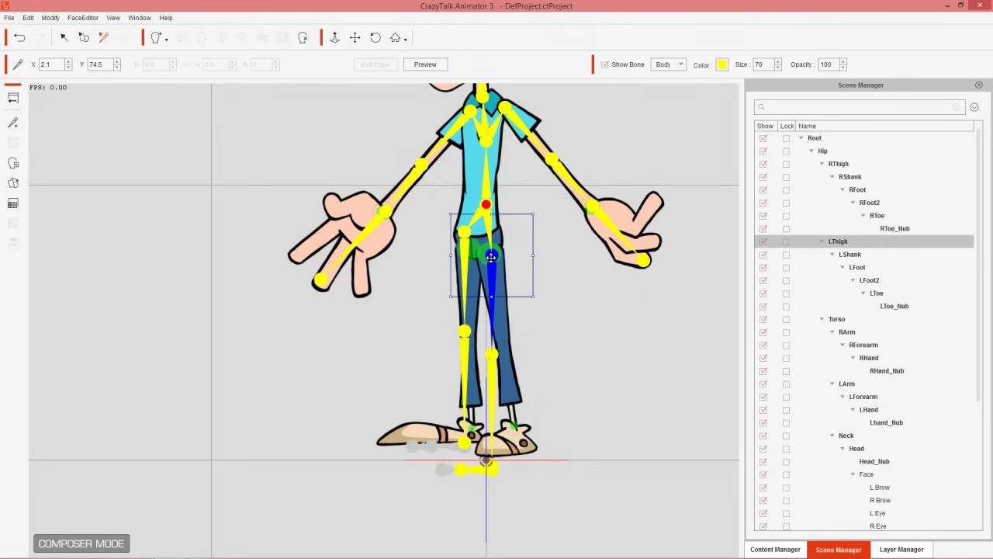
pyautogui.click(493, 356)
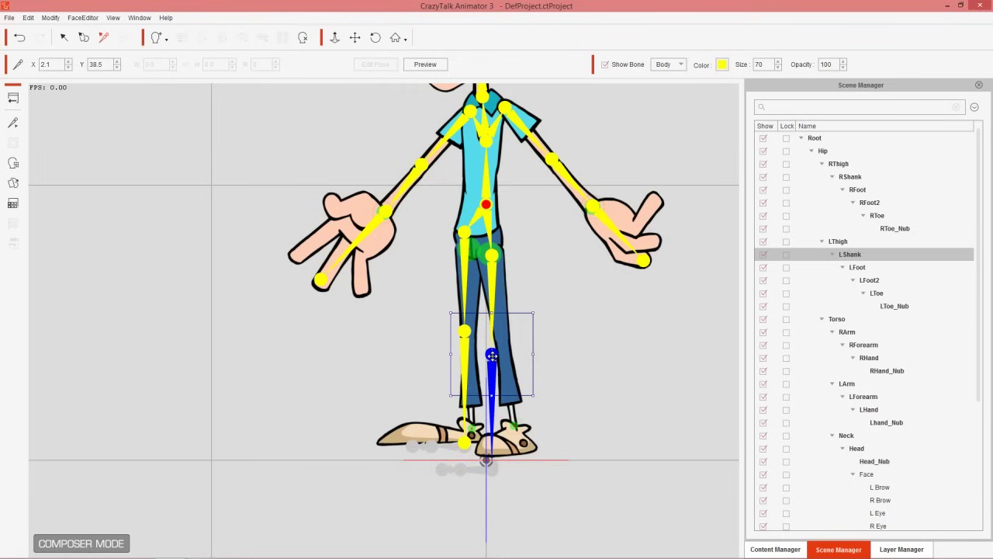
pyautogui.moveTo(492, 356); pyautogui.dragTo(503, 326)
pyautogui.click(493, 467)
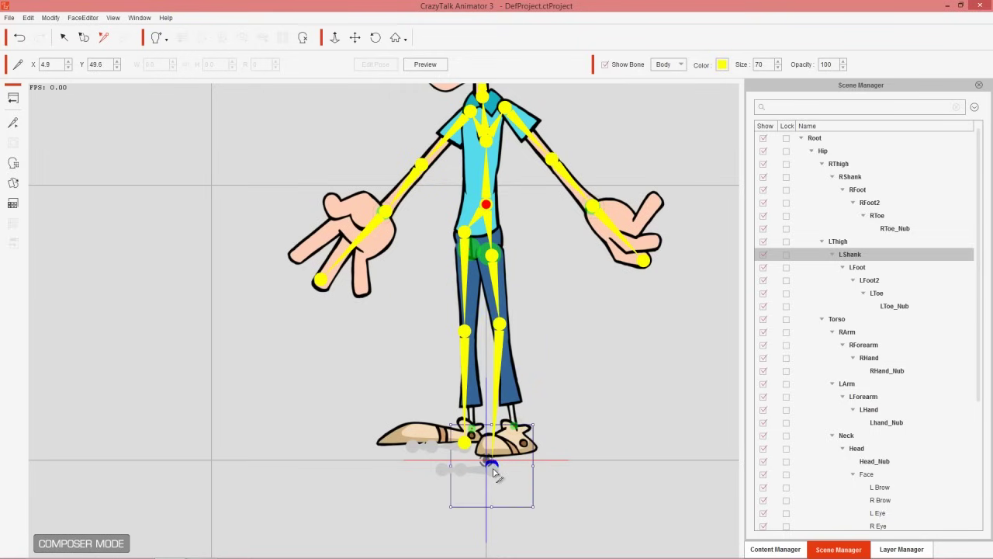
pyautogui.moveTo(496, 470); pyautogui.dragTo(529, 442)
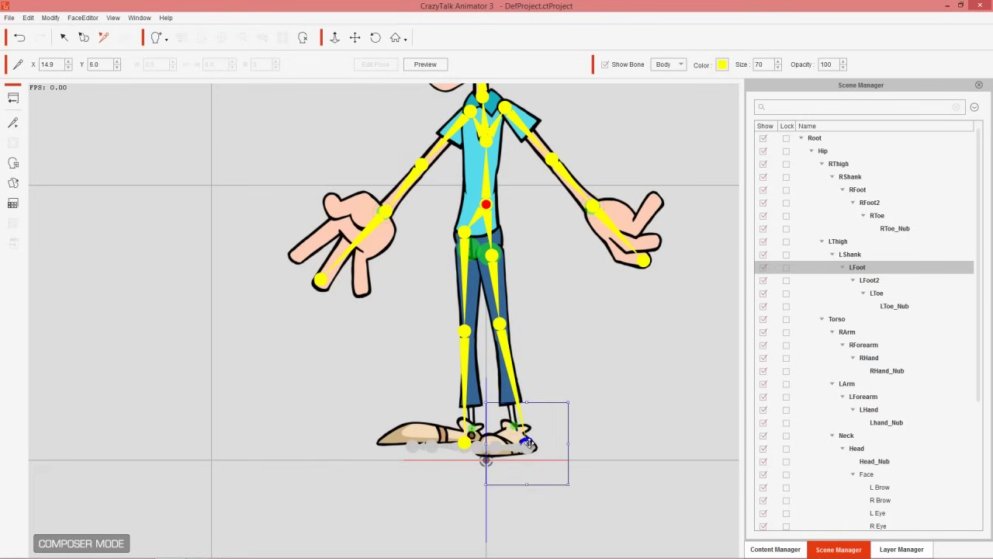
pyautogui.moveTo(528, 442); pyautogui.dragTo(519, 444)
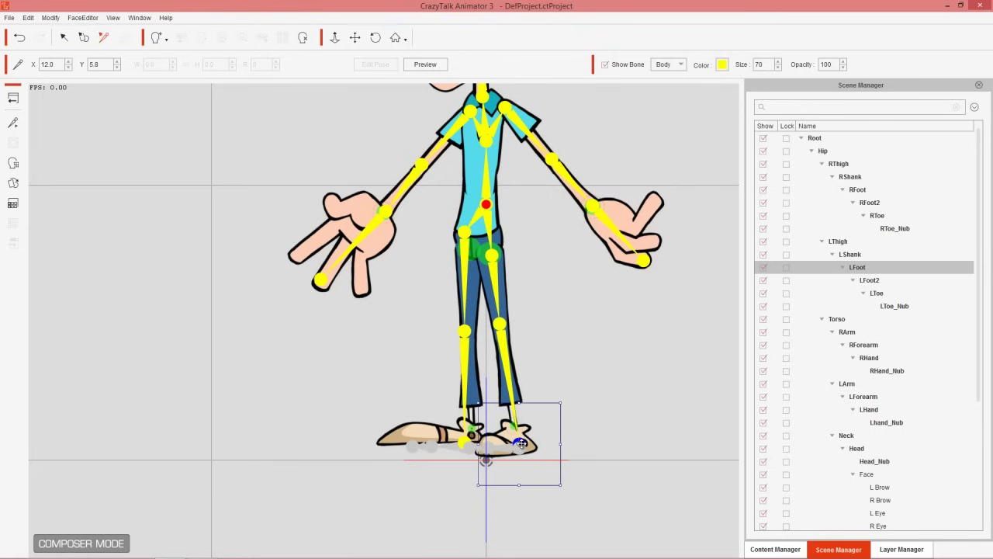
# Step: Align the right leg bones with the drawn leg: RThigh at about Y 77, RShank at Y 48.6 and RFoot at Y 10.5
pyautogui.click(468, 230)
pyautogui.moveTo(467, 231); pyautogui.dragTo(467, 248)
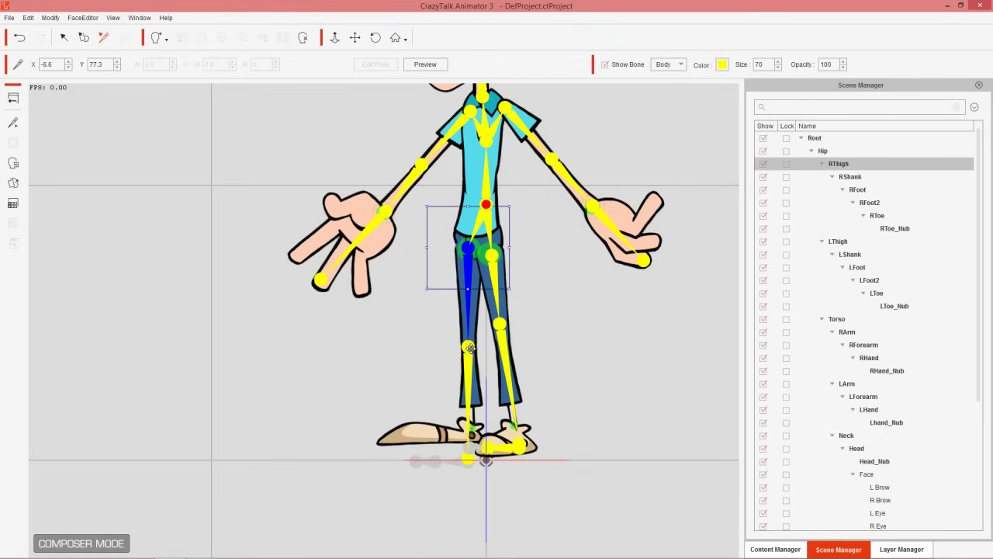
pyautogui.moveTo(470, 348); pyautogui.dragTo(469, 326)
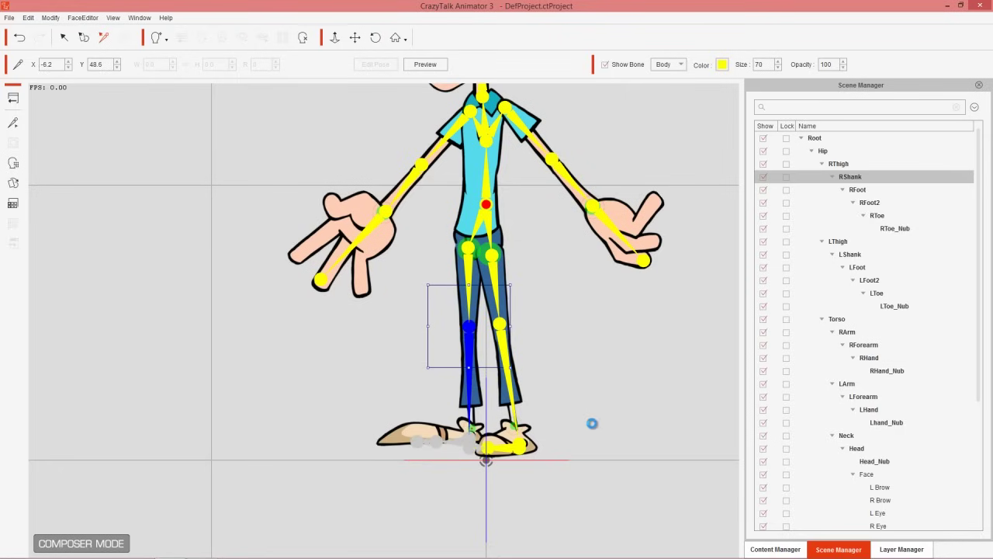
pyautogui.scroll(-3, 589, 396)
pyautogui.scroll(3, 550, 237)
pyautogui.scroll(3, 550, 236)
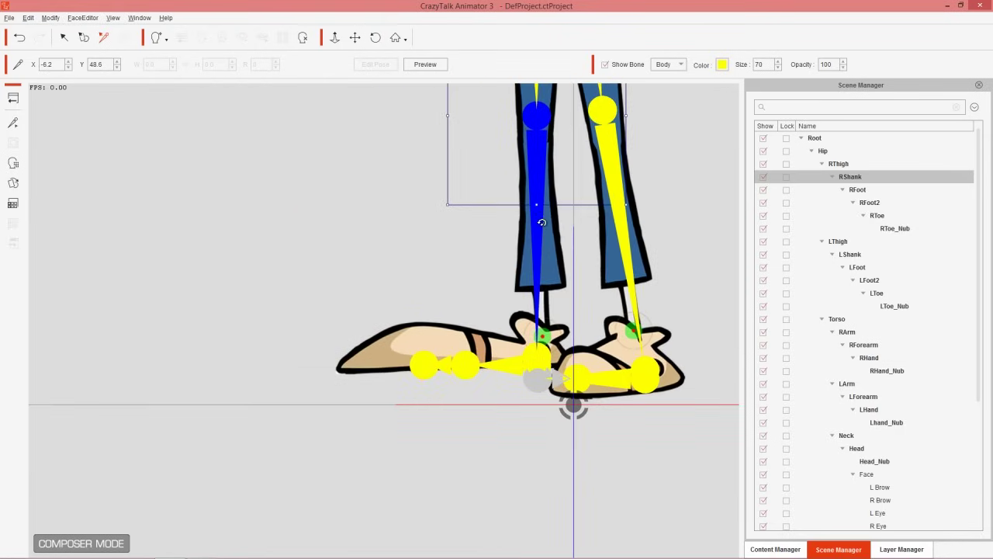
pyautogui.click(536, 354)
pyautogui.moveTo(536, 354); pyautogui.dragTo(540, 339)
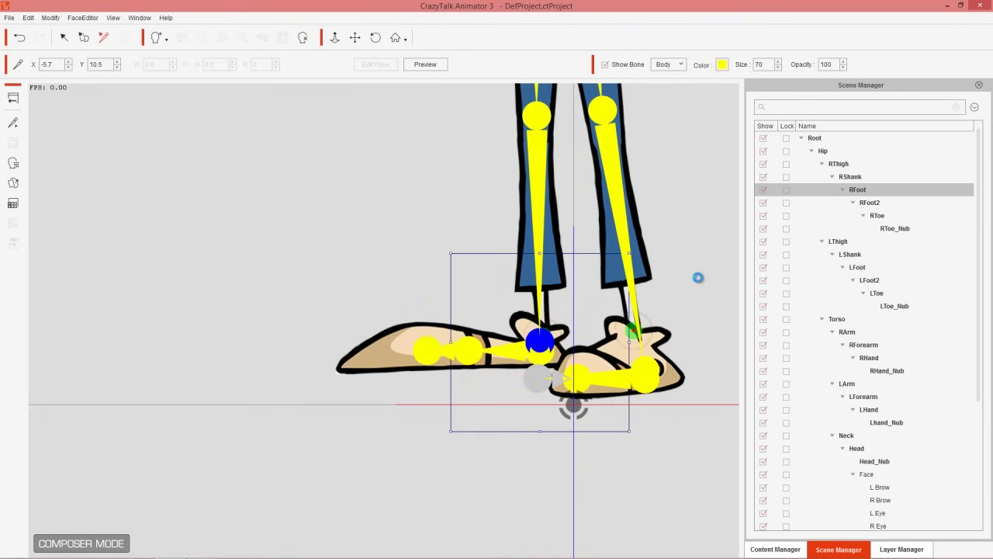
# Step: Fine-tune the RFoot joint onto the drawn right ankle at about X -5.2, Y 12.4
pyautogui.moveTo(705, 272); pyautogui.dragTo(553, 245)
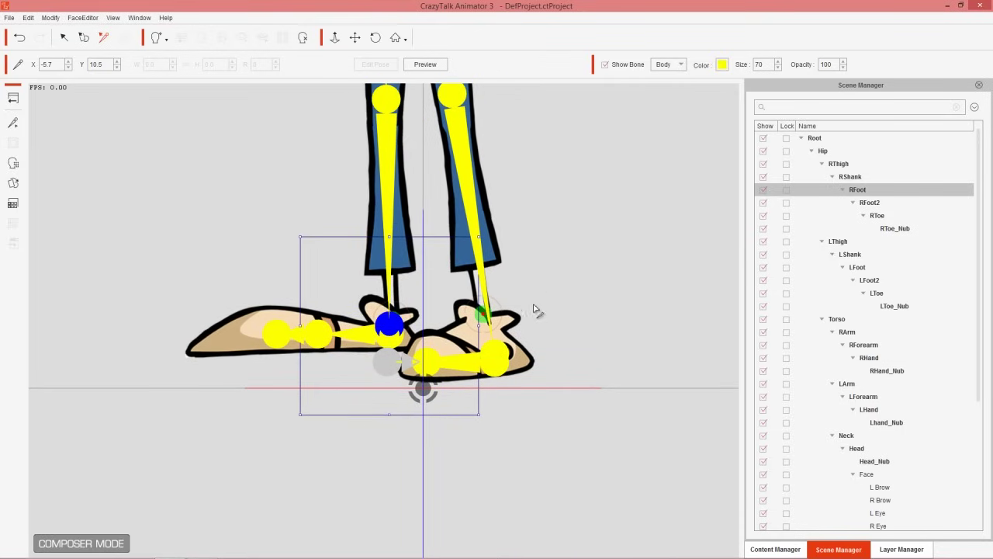
pyautogui.moveTo(936, 198); pyautogui.dragTo(861, 183)
pyautogui.click(873, 202)
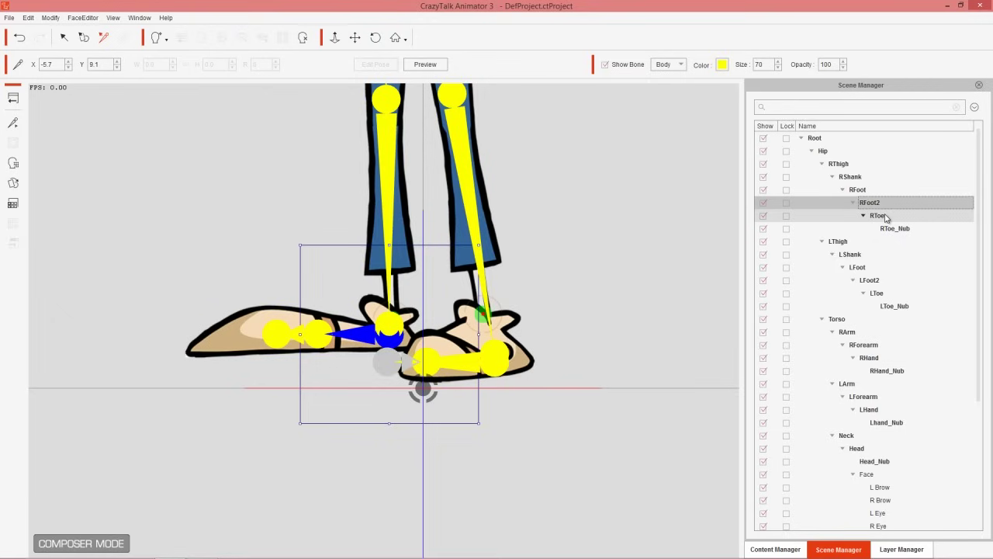
pyautogui.click(884, 217)
pyautogui.click(870, 191)
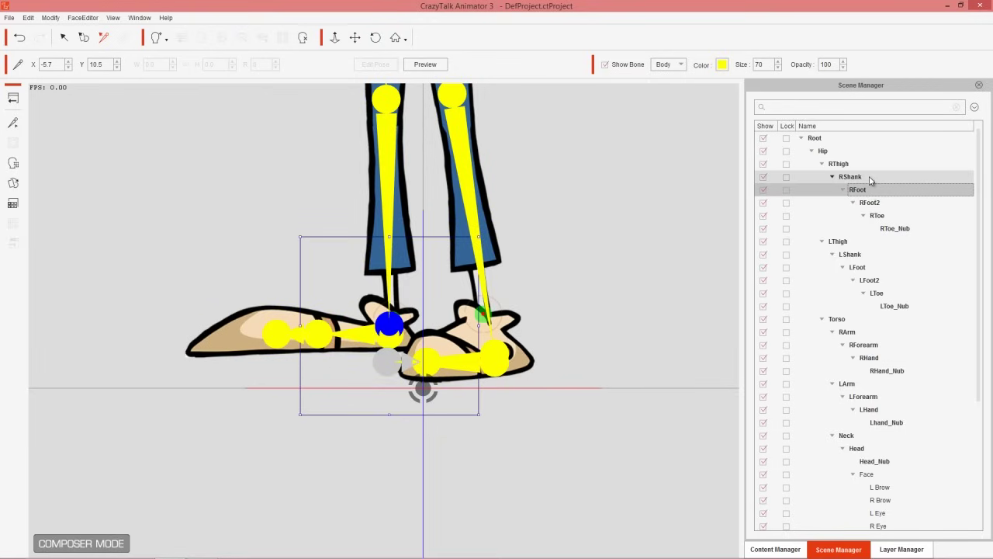
pyautogui.click(871, 178)
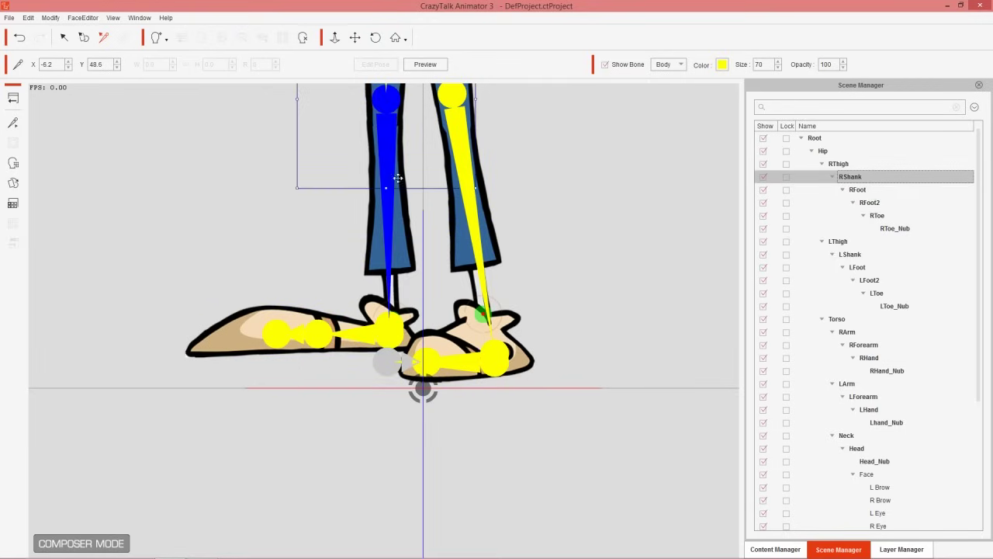
pyautogui.click(868, 191)
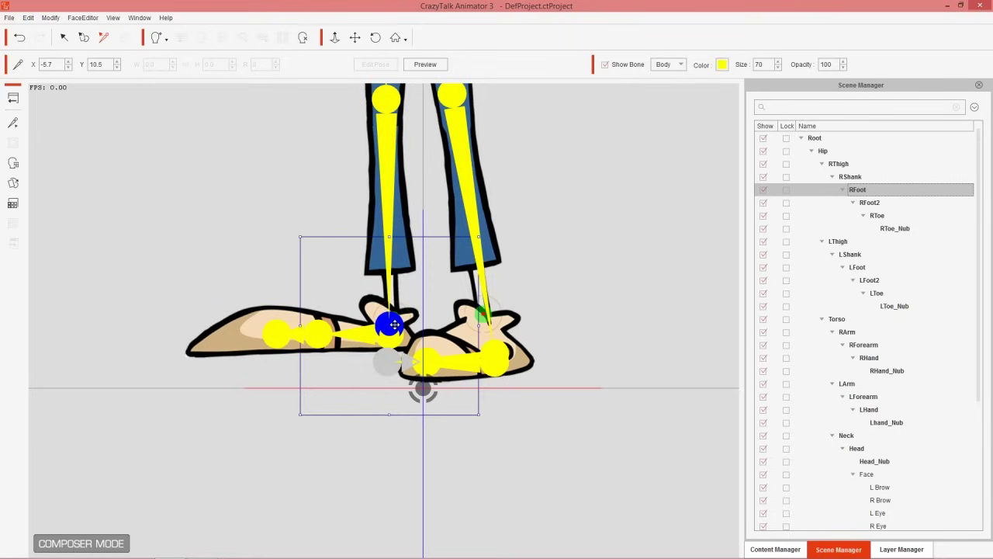
pyautogui.moveTo(394, 324); pyautogui.dragTo(395, 315)
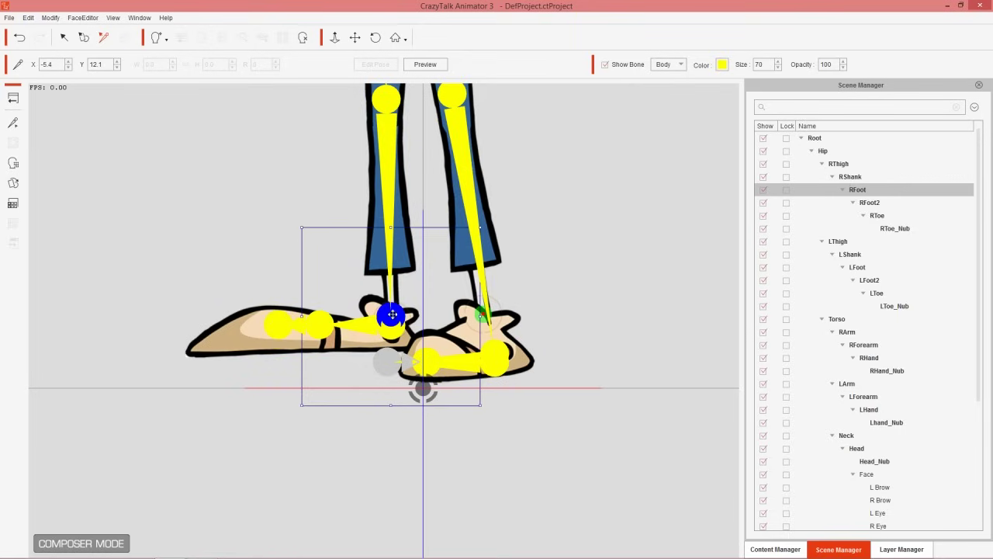
pyautogui.moveTo(394, 315); pyautogui.dragTo(396, 312)
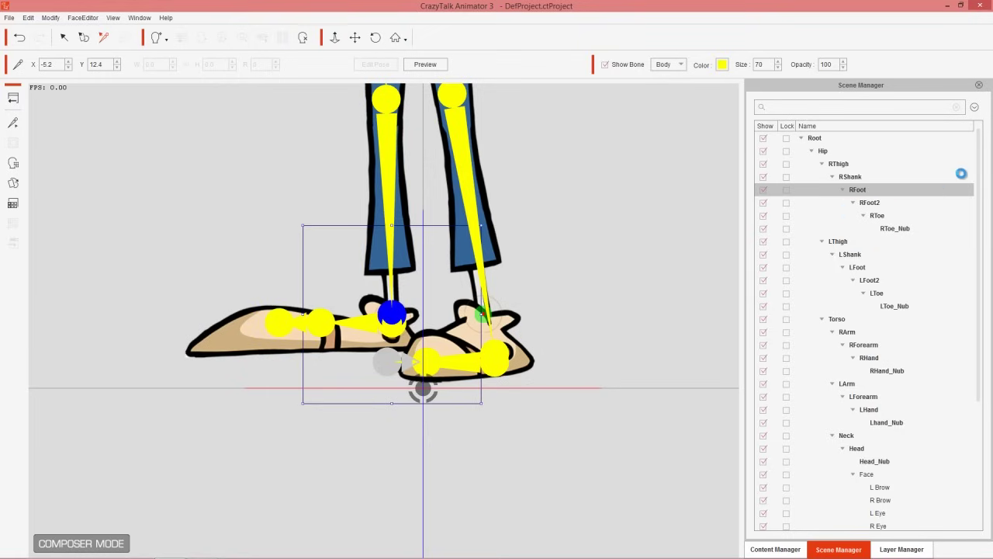
# Step: Move the RFoot2 joint down to the right shoe's heel and the RToe joint to its front at about X -32.9, Y 7.6
pyautogui.click(905, 201)
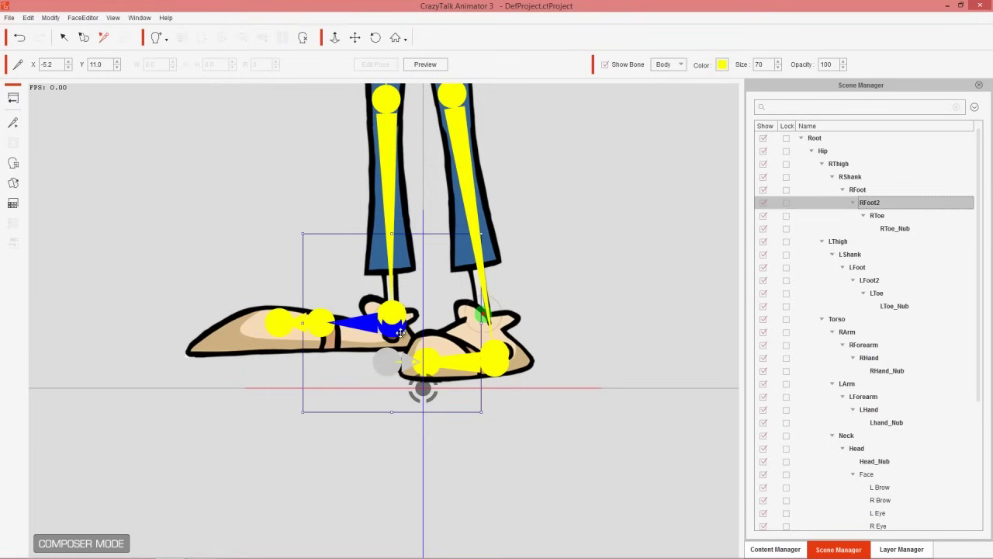
pyautogui.moveTo(397, 330); pyautogui.dragTo(402, 352)
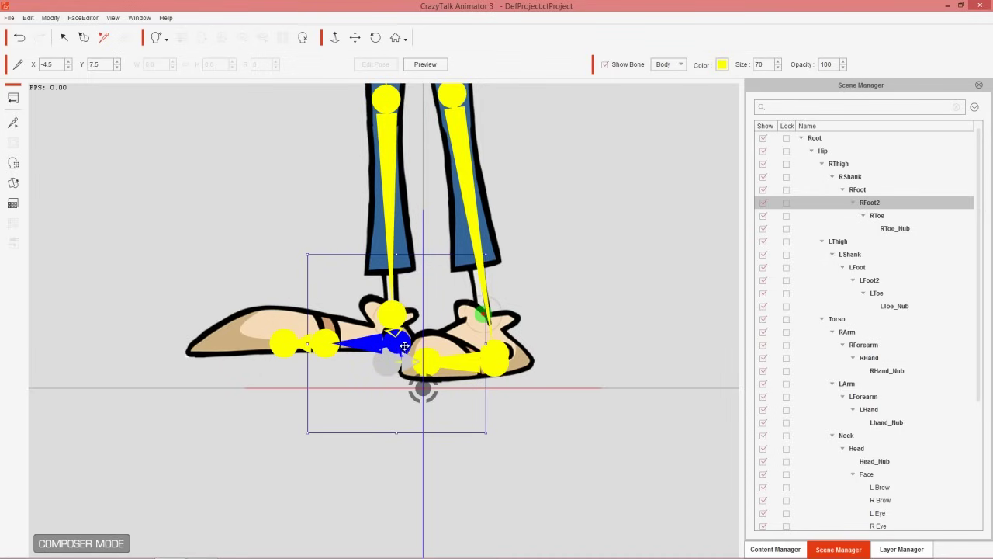
pyautogui.click(884, 215)
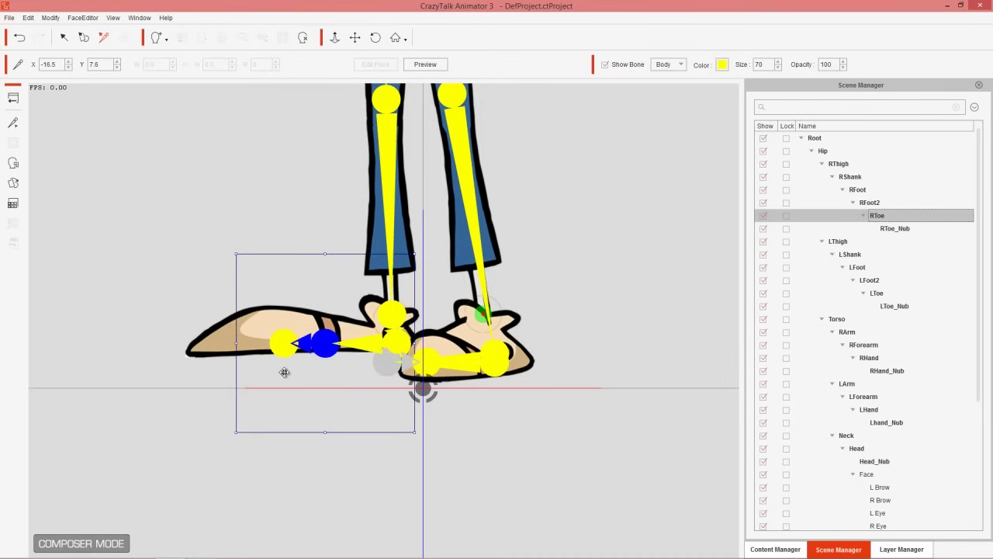
pyautogui.moveTo(323, 347); pyautogui.dragTo(220, 349)
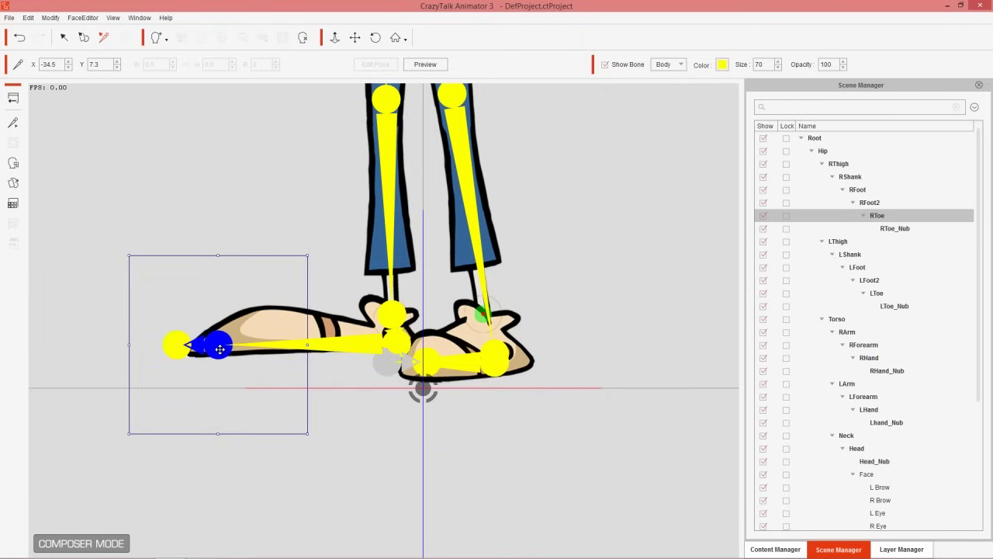
pyautogui.moveTo(220, 350); pyautogui.dragTo(229, 347)
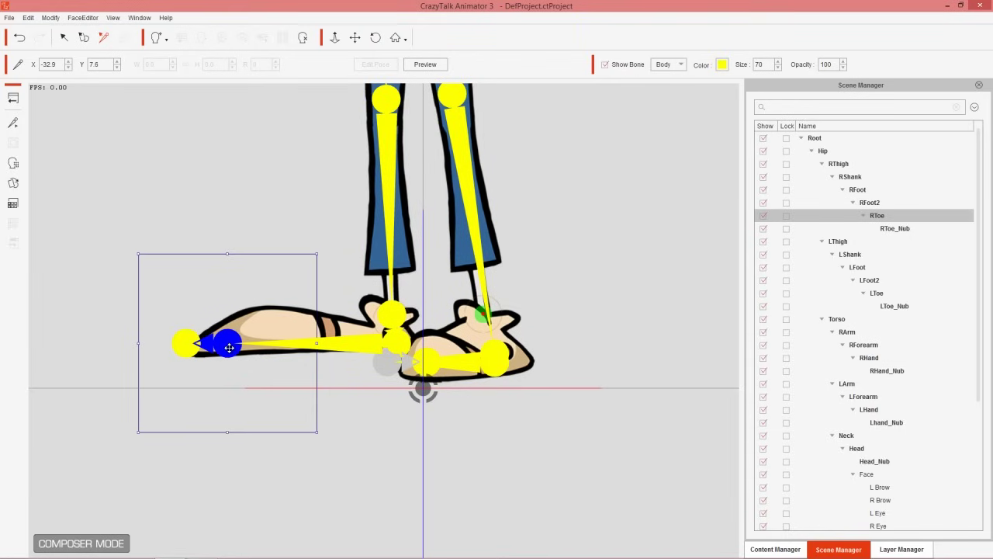
pyautogui.click(188, 346)
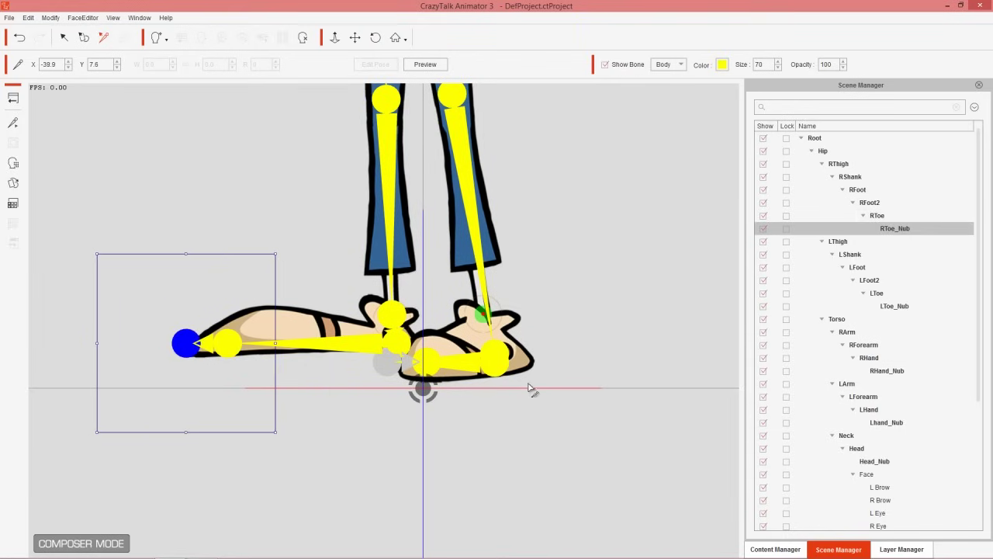
# Step: Move the LFoot joint up to the left ankle at about X 10.4, Y 12.2 and the LFoot2 joint to the shoe's heel
pyautogui.click(854, 268)
pyautogui.moveTo(496, 349); pyautogui.dragTo(485, 309)
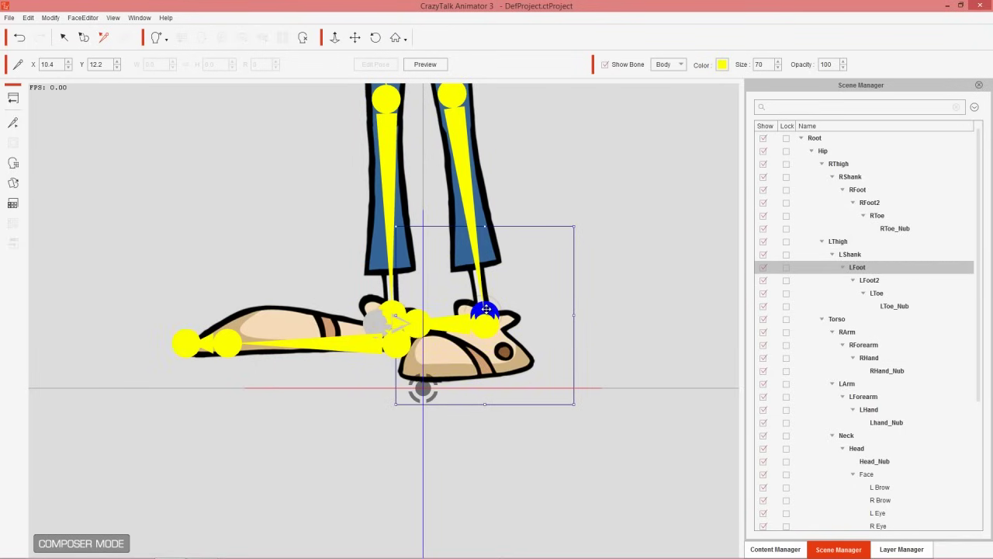
pyautogui.click(870, 280)
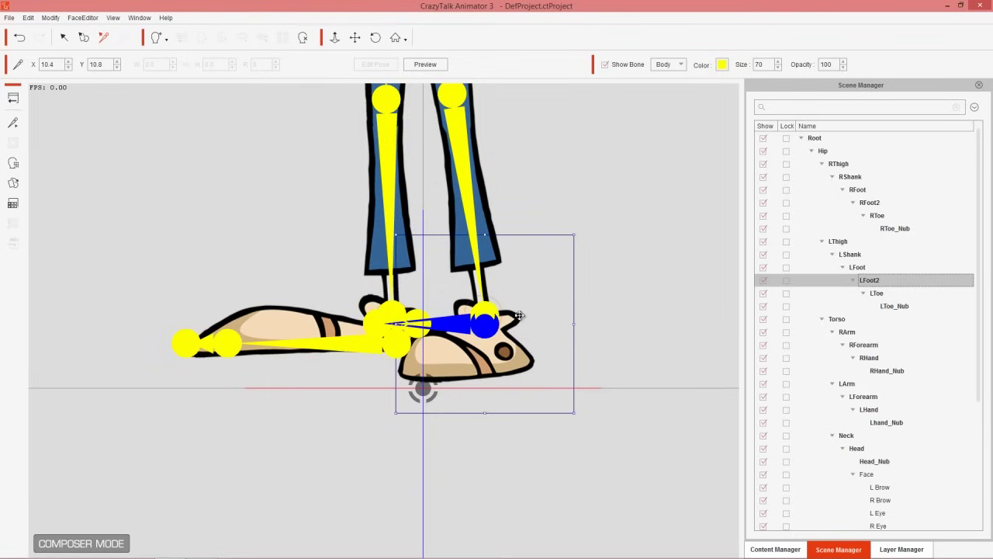
pyautogui.moveTo(484, 325); pyautogui.dragTo(520, 363)
# Step: Place the LToe joint at the left shoe's front, about X -0.1, Y 3.6, and the LToe_Nub joint above it at about Y 8
pyautogui.click(877, 292)
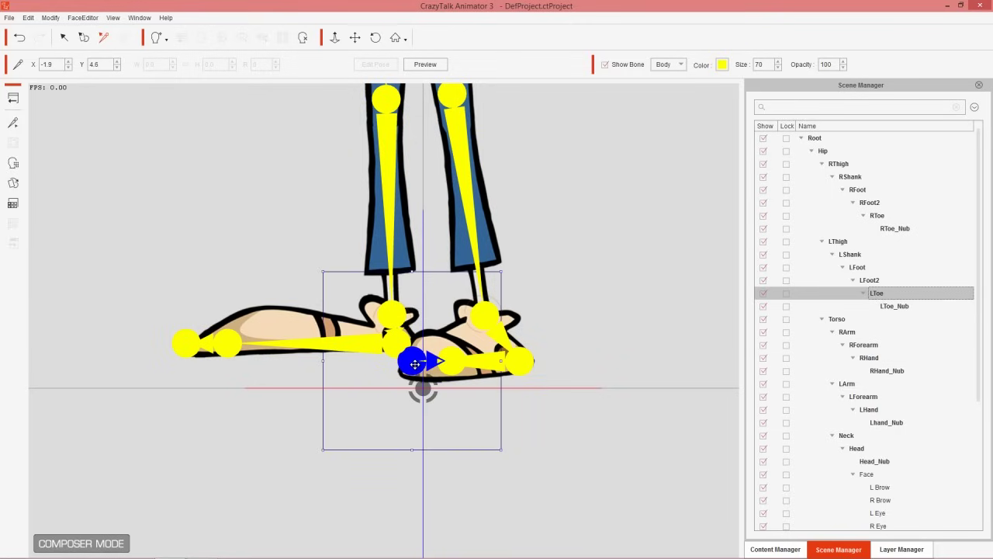
pyautogui.moveTo(417, 363)
pyautogui.mouseDown()
pyautogui.moveTo(438, 391)
pyautogui.moveTo(427, 370)
pyautogui.mouseUp()
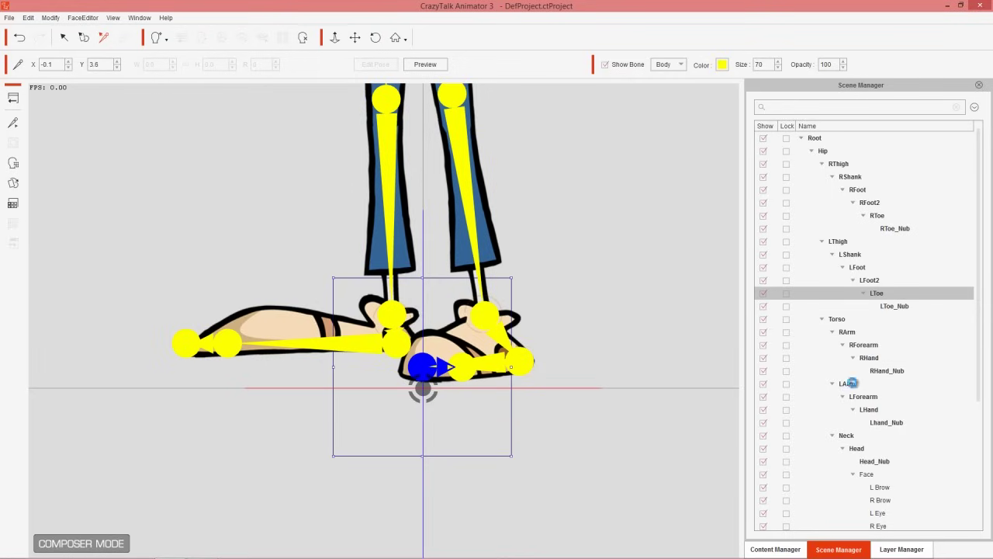
pyautogui.click(896, 306)
pyautogui.moveTo(463, 364); pyautogui.dragTo(425, 332)
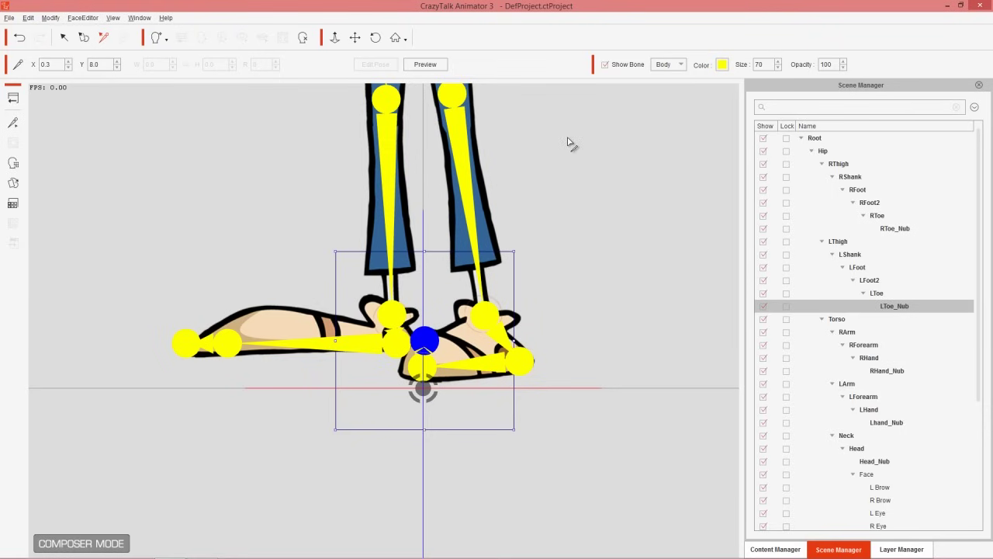
# Step: Select the left upper arm bone and bring up the character's layer order list
pyautogui.moveTo(569, 141); pyautogui.dragTo(599, 330)
pyautogui.scroll(-5, 599, 329)
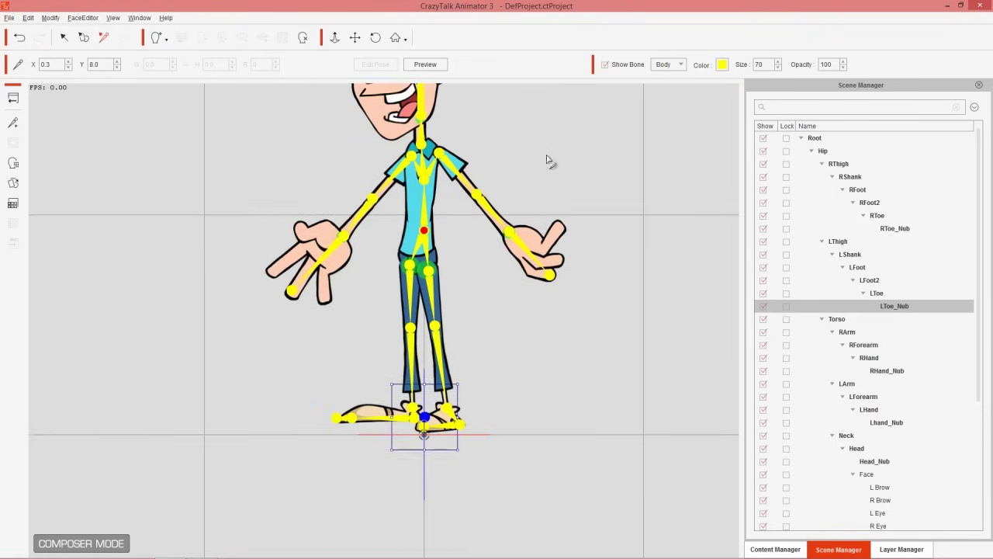
pyautogui.scroll(-3, 569, 294)
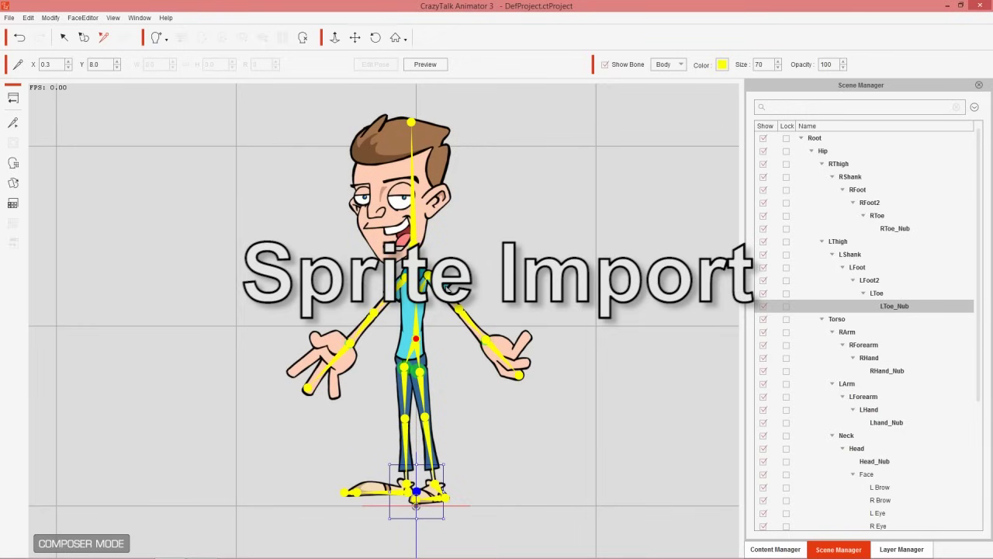
pyautogui.click(455, 272)
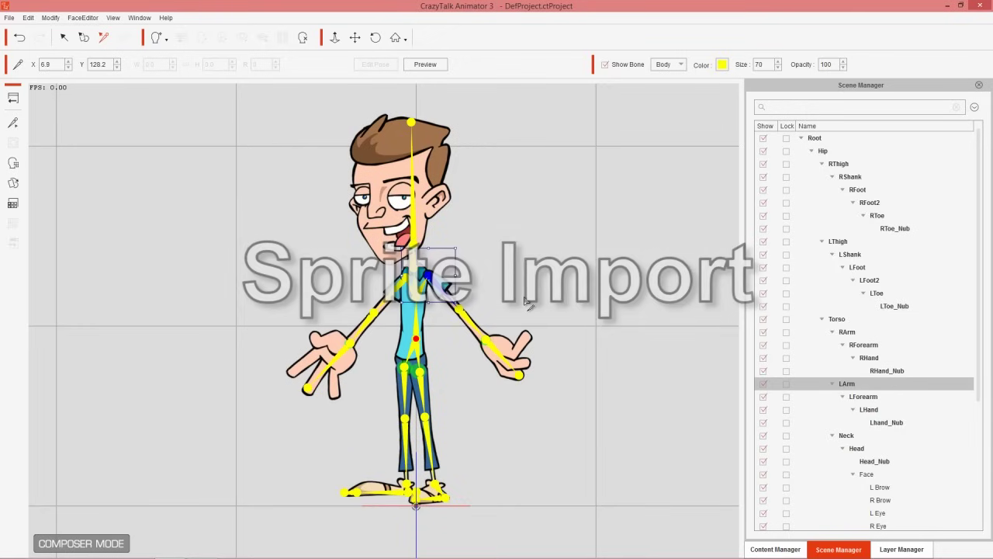
pyautogui.scroll(3, 532, 274)
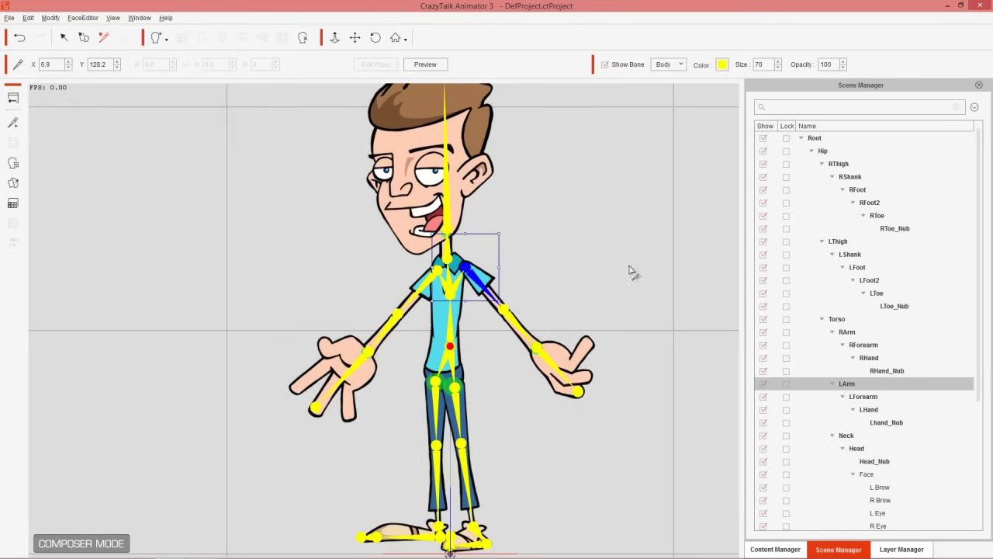
pyautogui.click(907, 550)
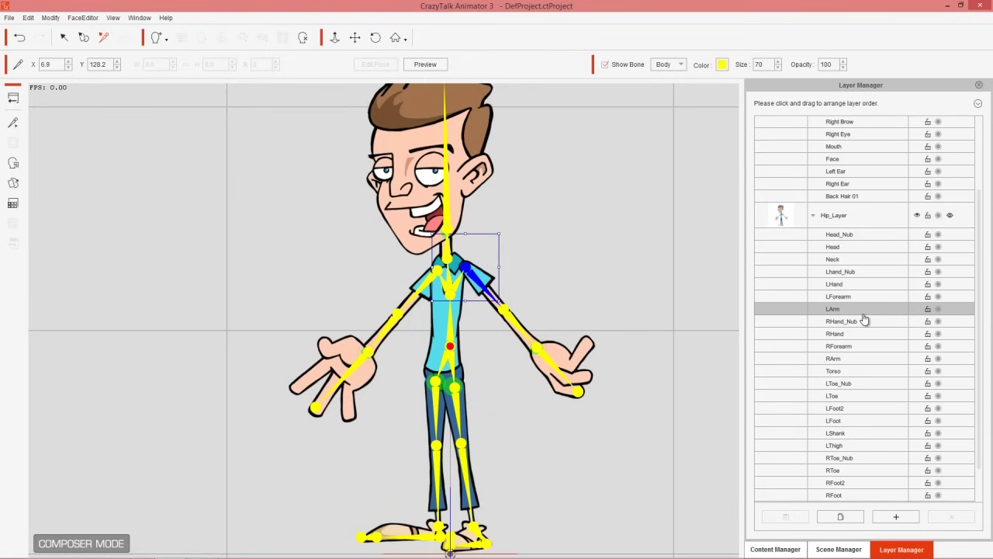
# Step: Try to add the LArm image to the left upper arm bone with Keep Parent Transform enabled
pyautogui.scroll(3, 603, 303)
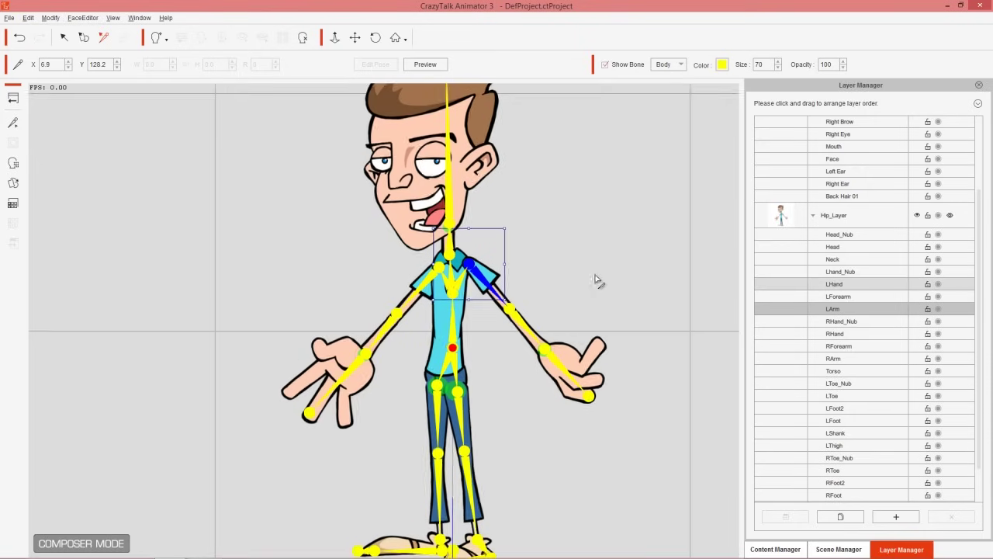
pyautogui.scroll(-2, 497, 219)
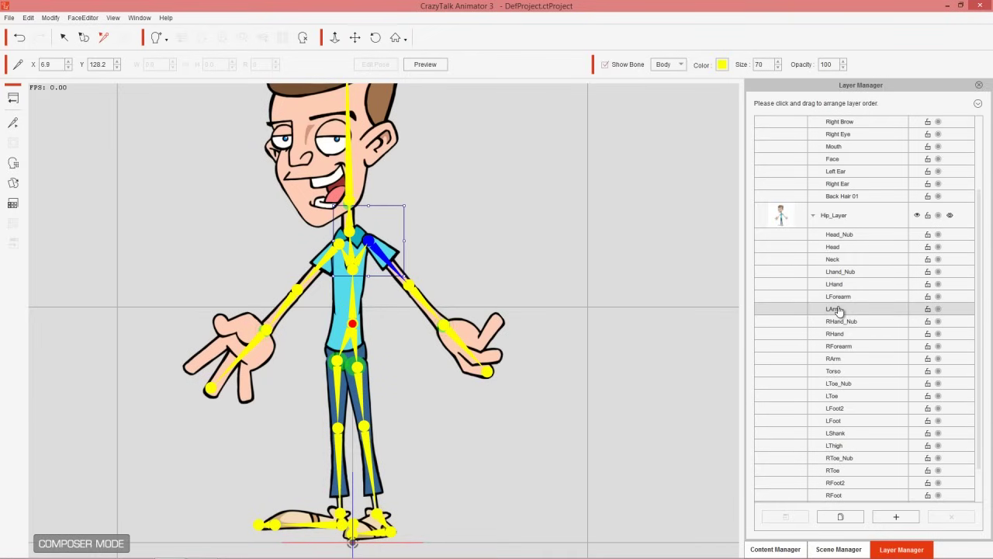
pyautogui.click(898, 516)
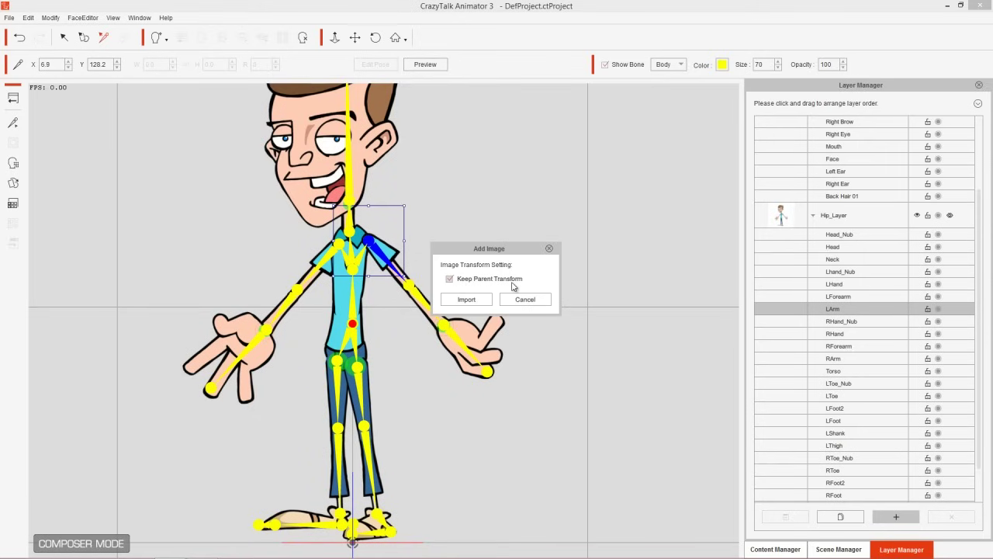
pyautogui.click(468, 300)
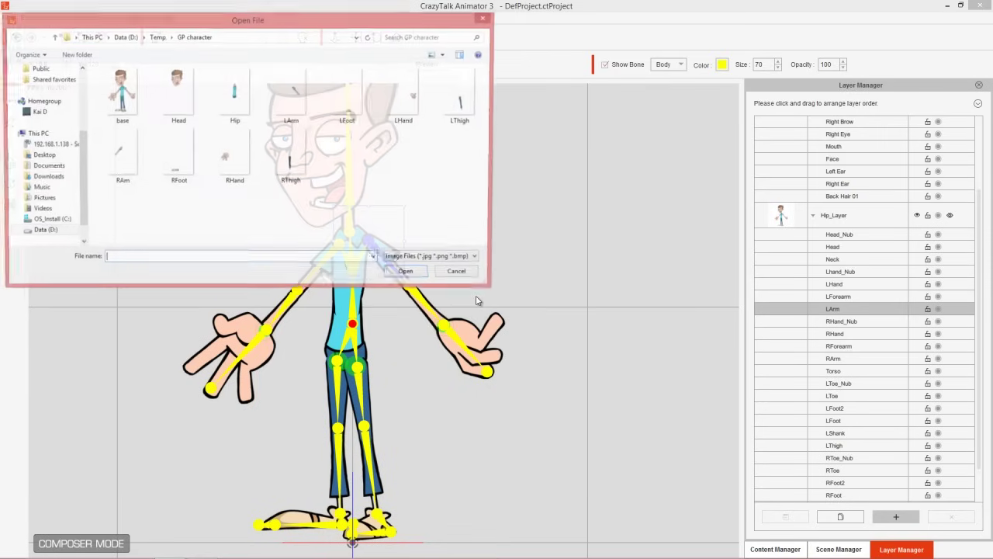
pyautogui.doubleClick(292, 97)
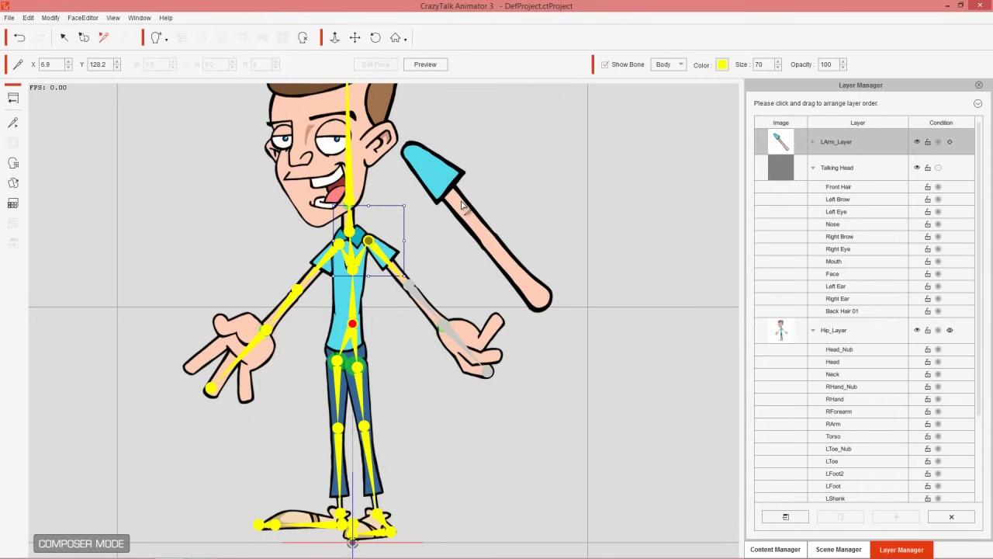
pyautogui.hotkey('ctrl', 'z')
# Step: Add the LArm image to the LArm bone with Keep Parent Transform turned off
pyautogui.click(845, 262)
pyautogui.click(841, 272)
pyautogui.click(895, 516)
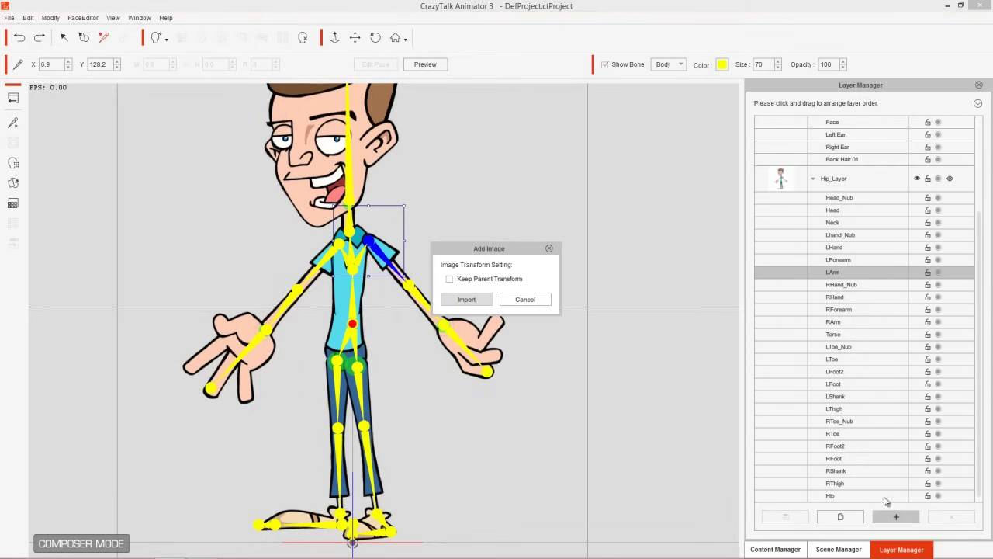
pyautogui.click(475, 299)
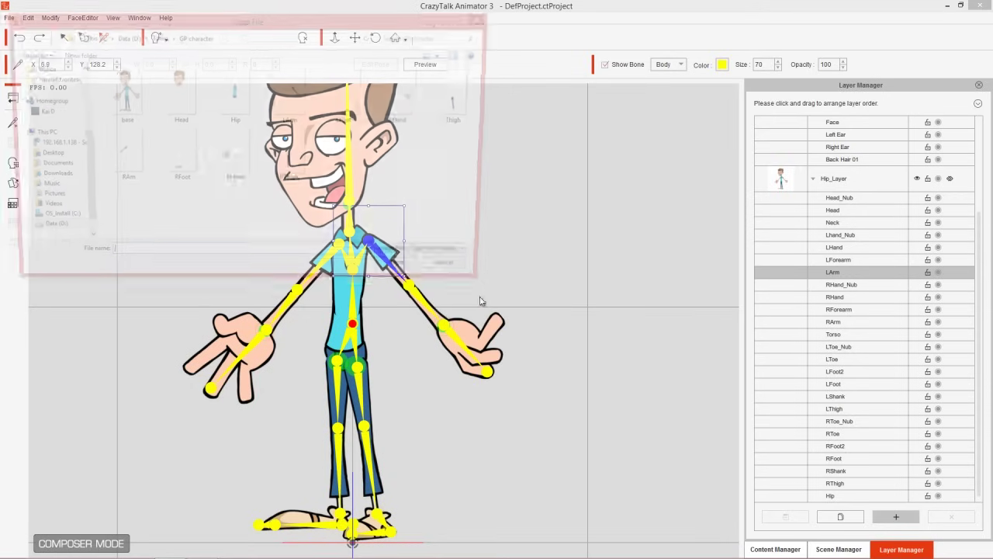
pyautogui.doubleClick(301, 98)
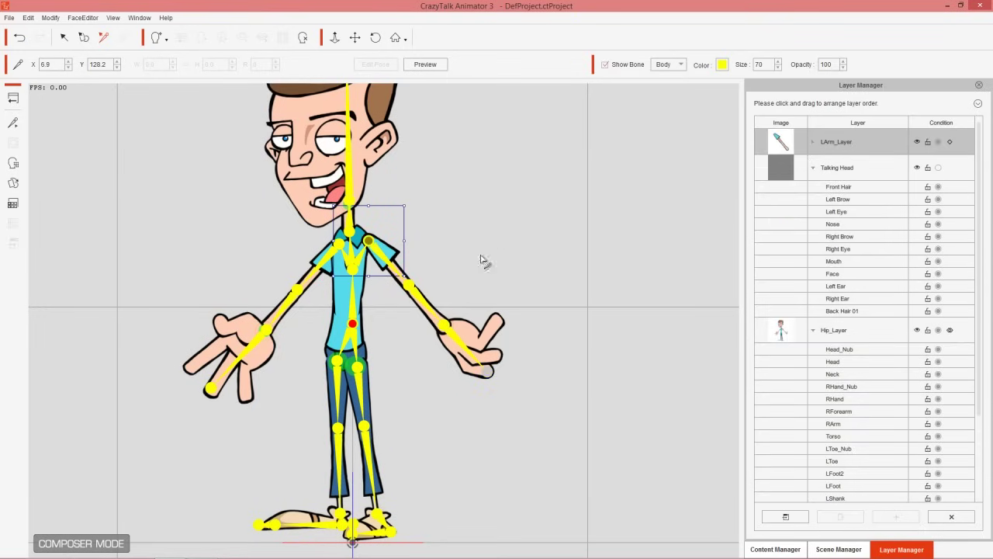
# Step: Try moving the left arm's shoulder joint and the new arm sprite away from the body, undoing each move
pyautogui.moveTo(381, 237); pyautogui.dragTo(423, 214)
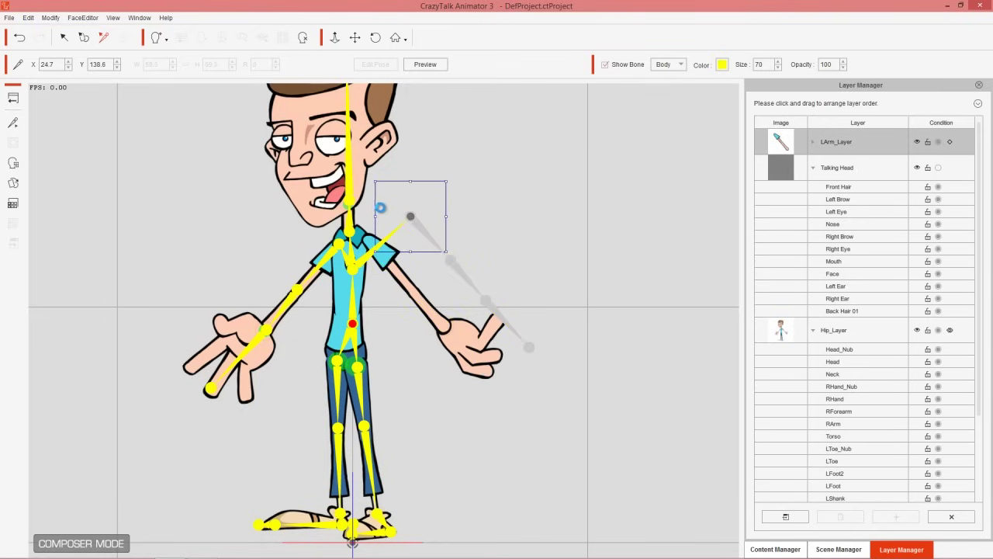
pyautogui.click(84, 36)
pyautogui.moveTo(406, 277); pyautogui.dragTo(456, 242)
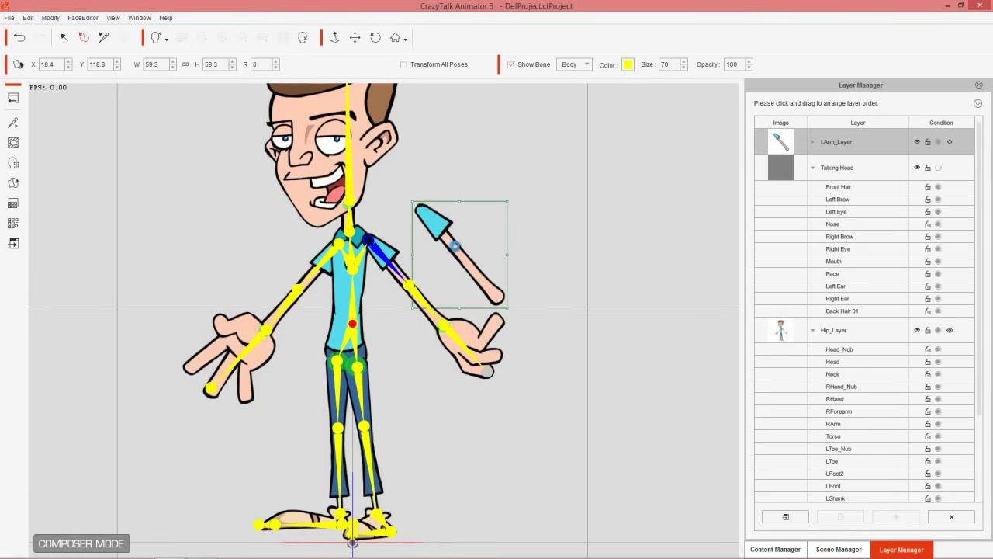
pyautogui.hotkey('ctrl', 'z')
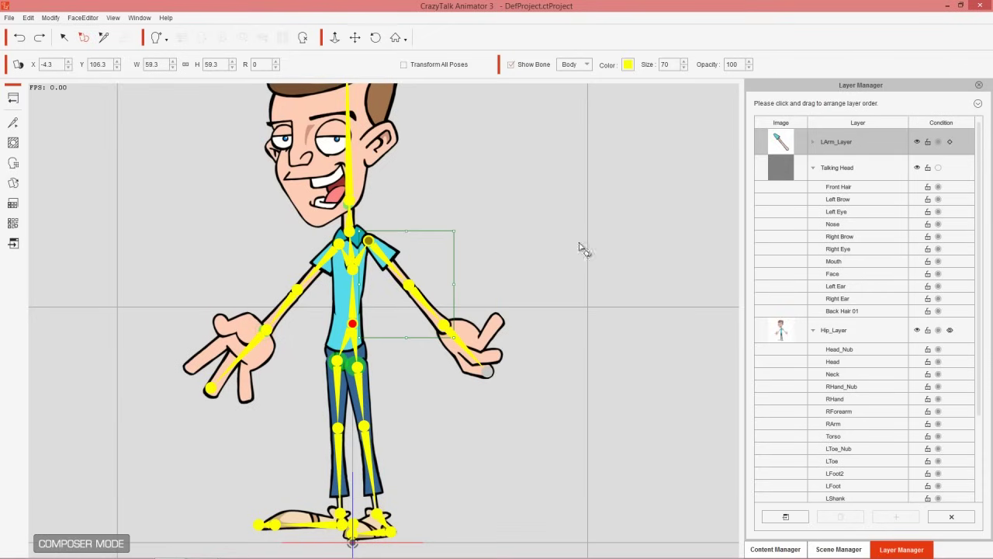
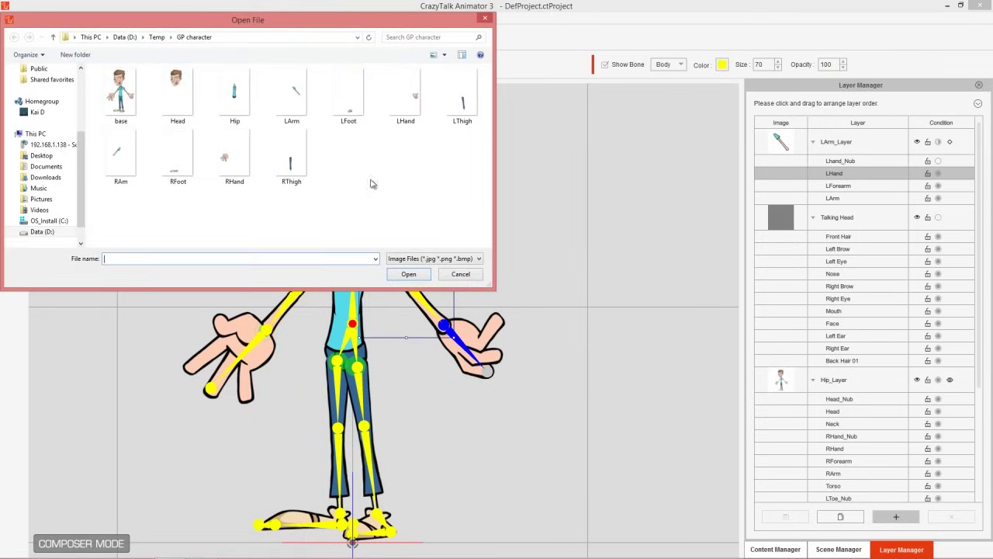
# Step: Add the LHand image to the LHand bone and preview the arm by swinging the hand up and outward
pyautogui.doubleClick(402, 92)
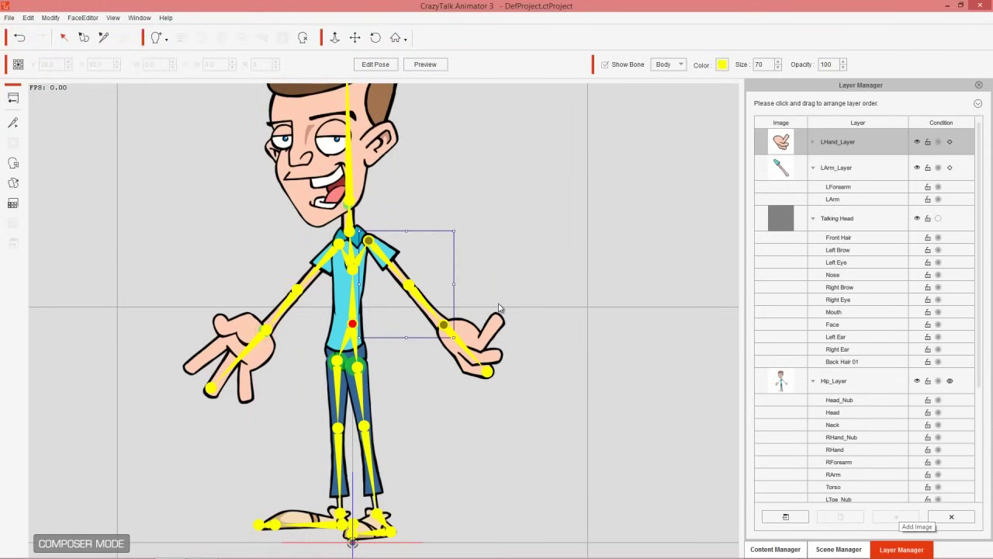
pyautogui.click(425, 64)
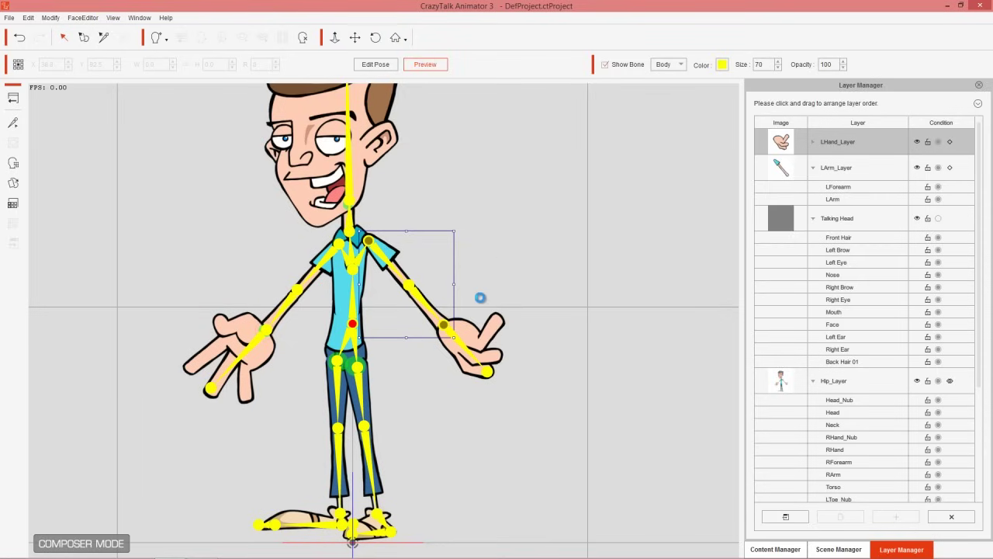
pyautogui.click(477, 335)
pyautogui.moveTo(464, 345); pyautogui.dragTo(521, 231)
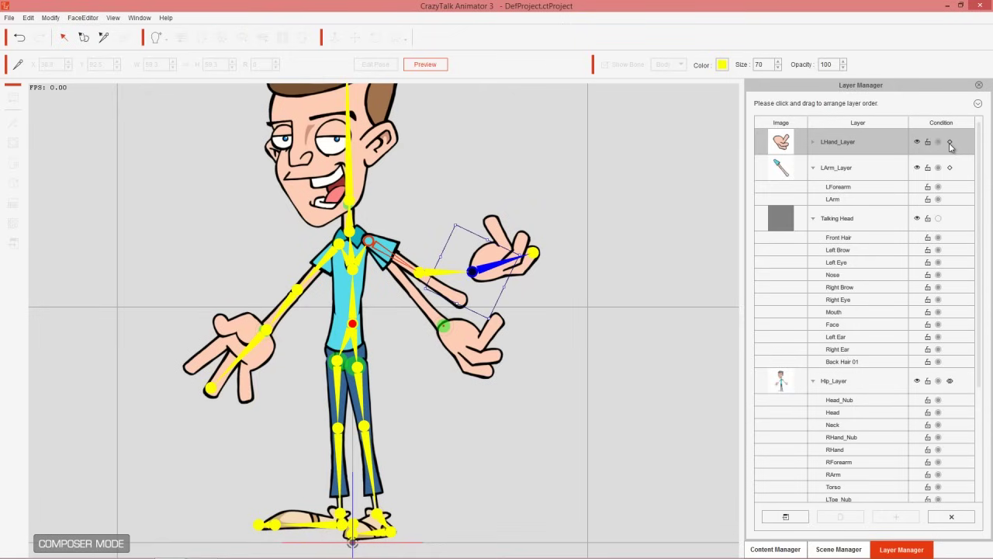
pyautogui.click(442, 68)
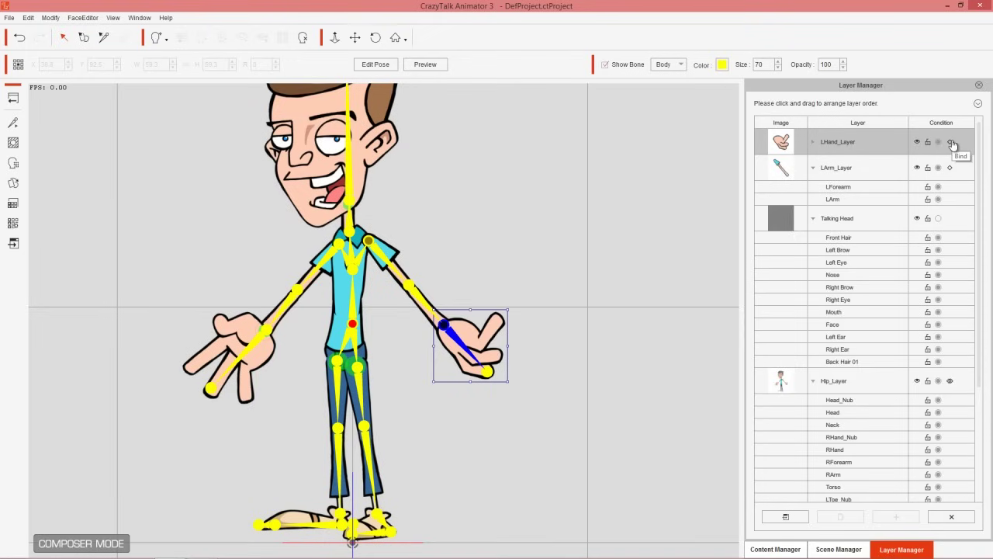
# Step: Set LHand_Layer to Stretch Bind and preview the left arm by swinging the hand inward
pyautogui.click(951, 145)
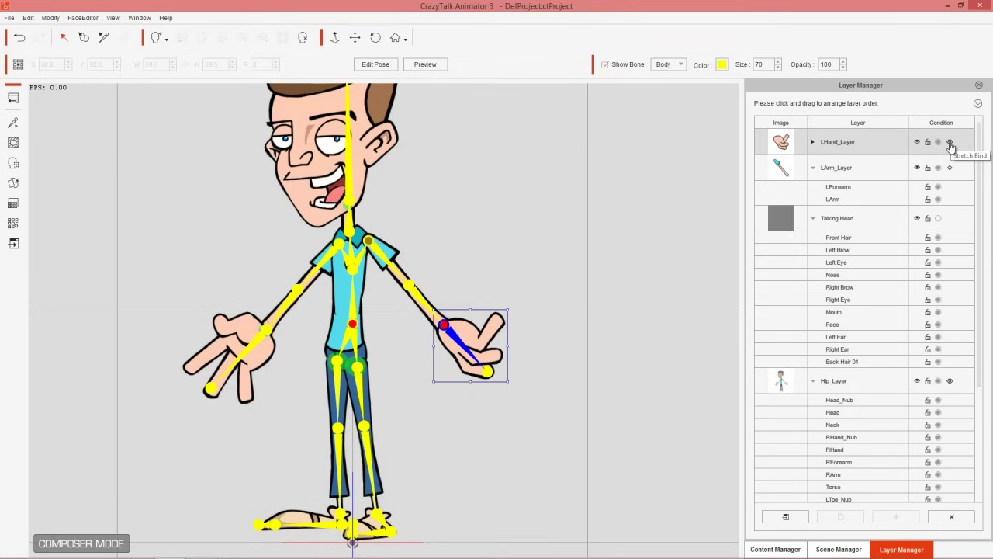
pyautogui.click(951, 145)
pyautogui.click(434, 66)
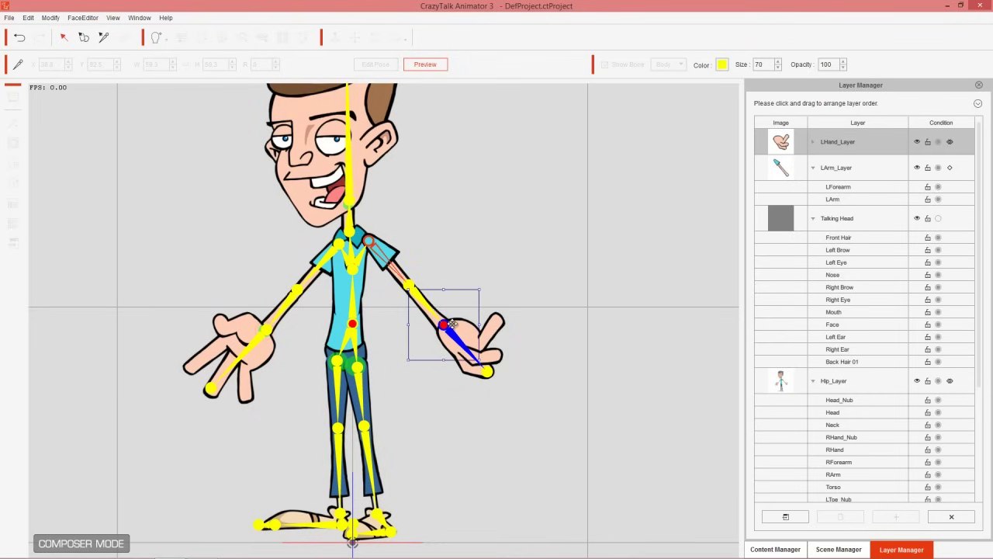
pyautogui.moveTo(459, 344); pyautogui.dragTo(412, 298)
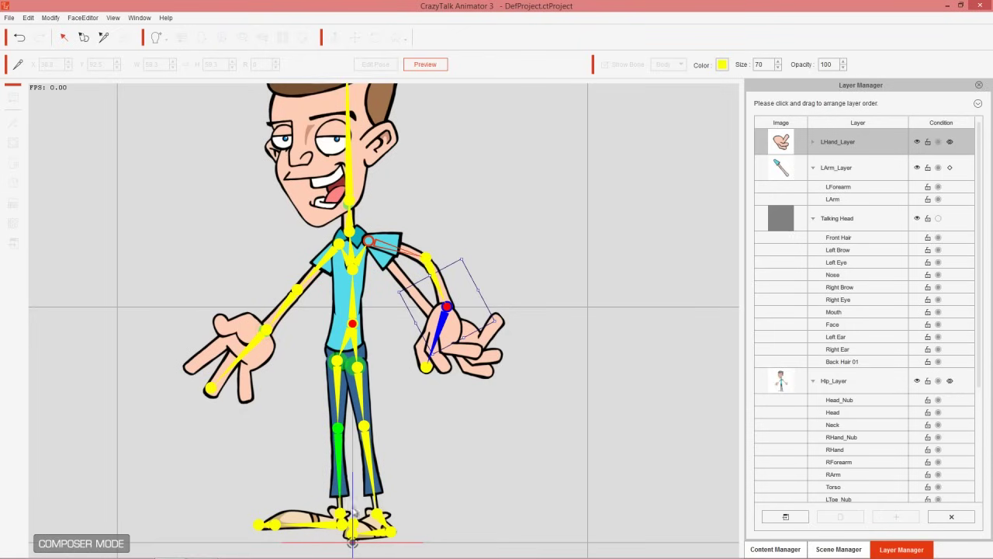
pyautogui.click(439, 67)
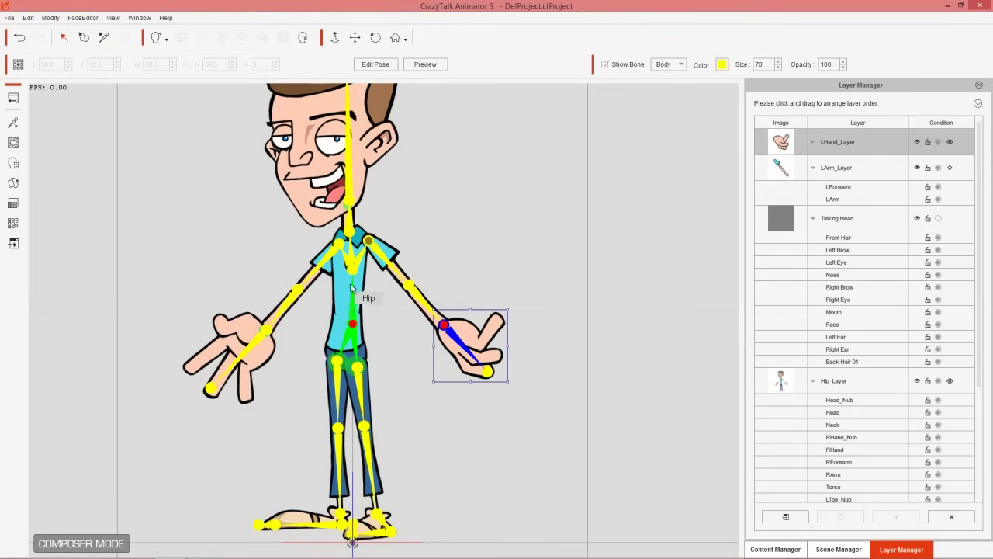
# Step: Add the Head image to the Head bone and set Head_Layer to Stretch Bind
pyautogui.click(350, 131)
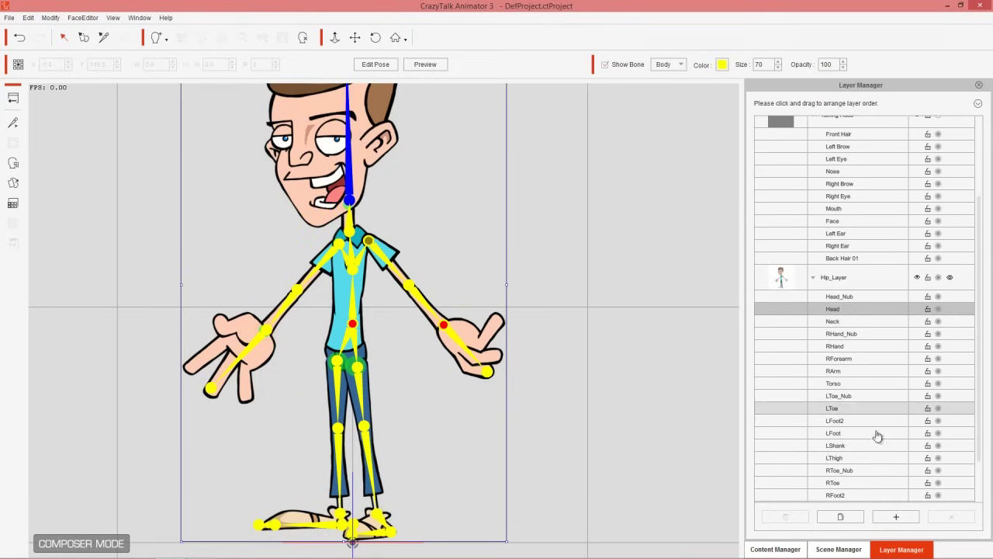
pyautogui.click(896, 516)
pyautogui.click(466, 299)
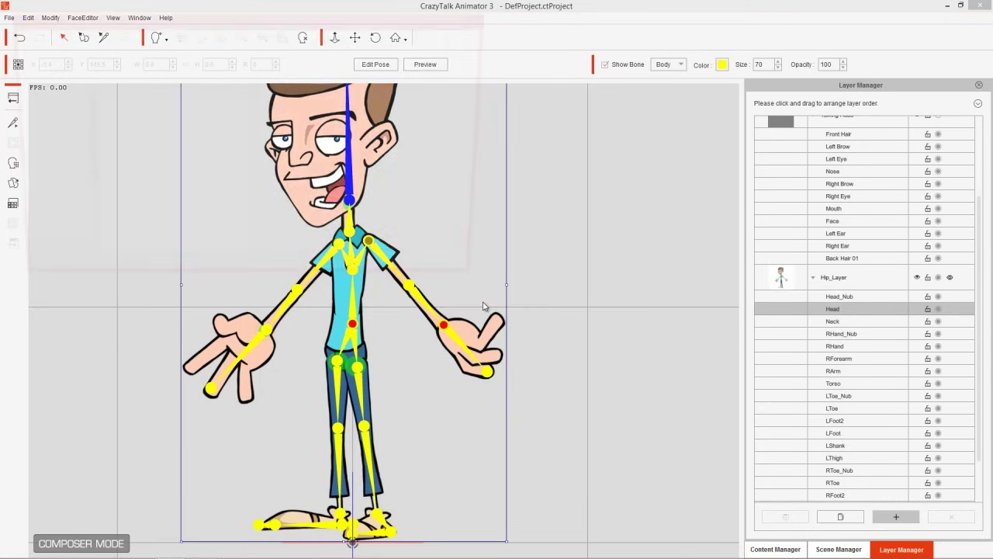
pyautogui.doubleClick(181, 105)
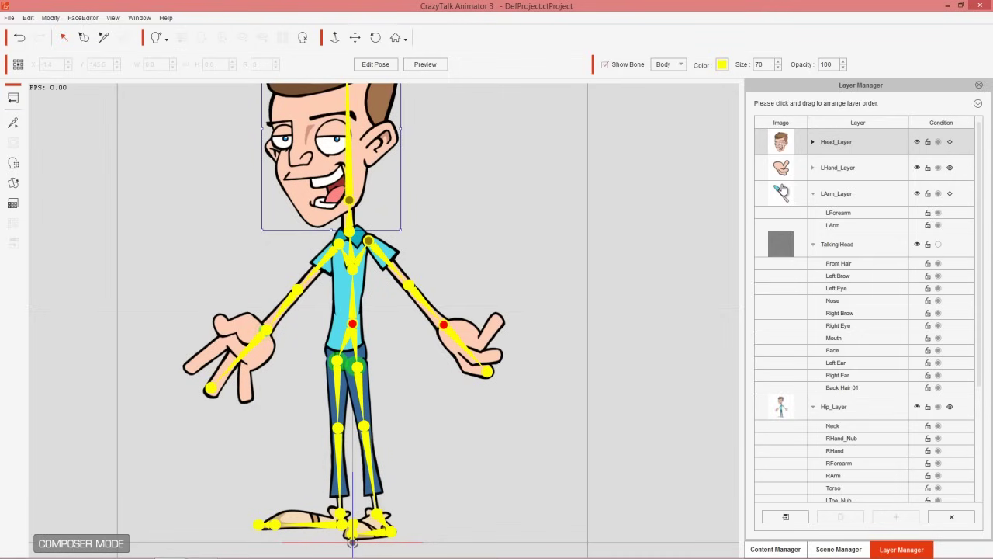
pyautogui.click(950, 141)
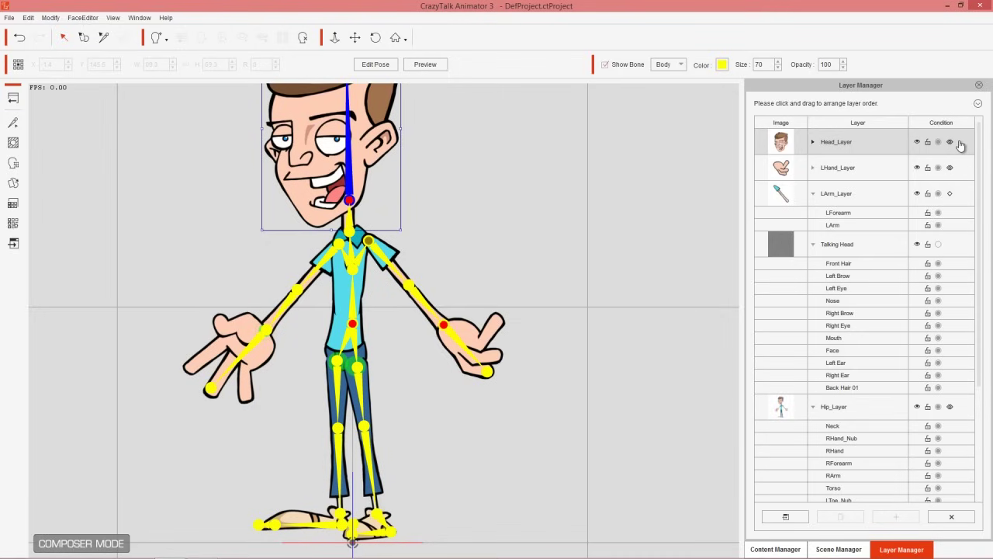
# Step: Add the RAm image to the RArm bone and set RArm_Layer to Stretch Bind
pyautogui.click(335, 258)
pyautogui.click(896, 516)
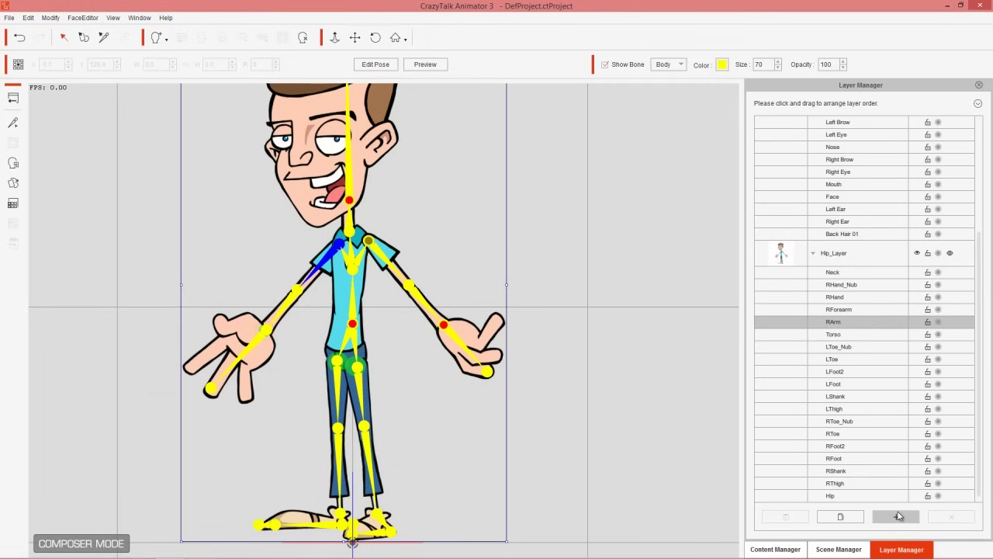
pyautogui.click(478, 307)
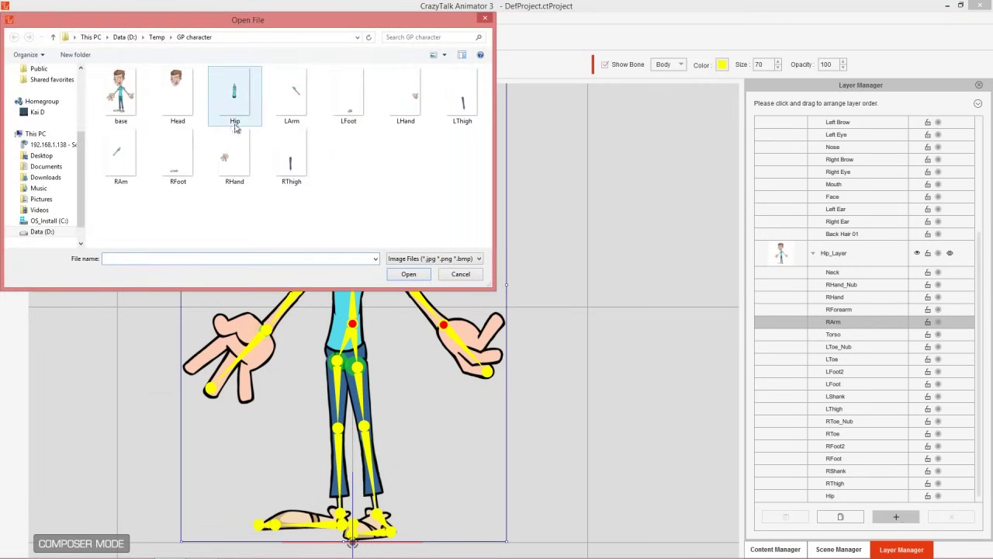
pyautogui.doubleClick(134, 158)
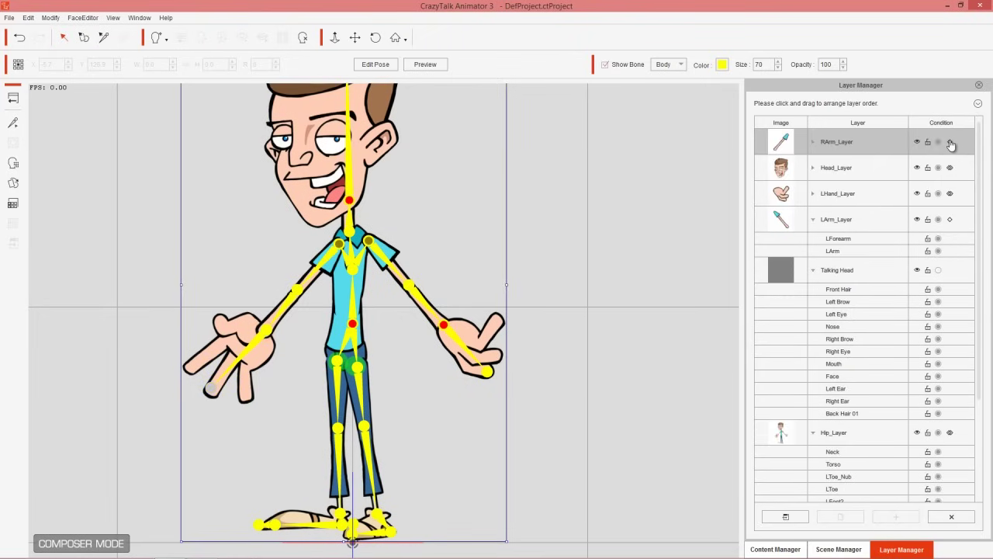
pyautogui.click(951, 143)
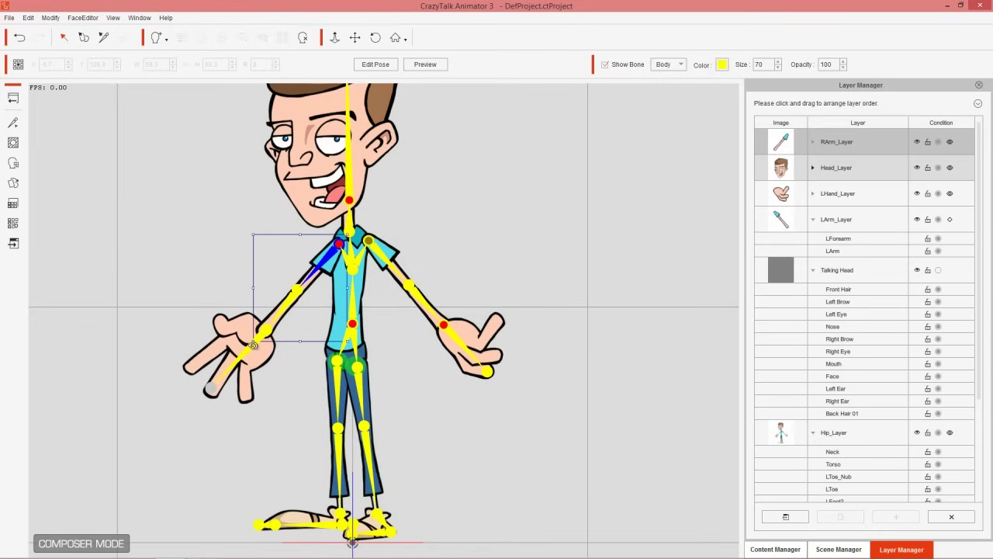
# Step: Add the RHand image to the RHand bone inside RArm_Layer and set RHand_Layer to Stretch Bind
pyautogui.click(253, 344)
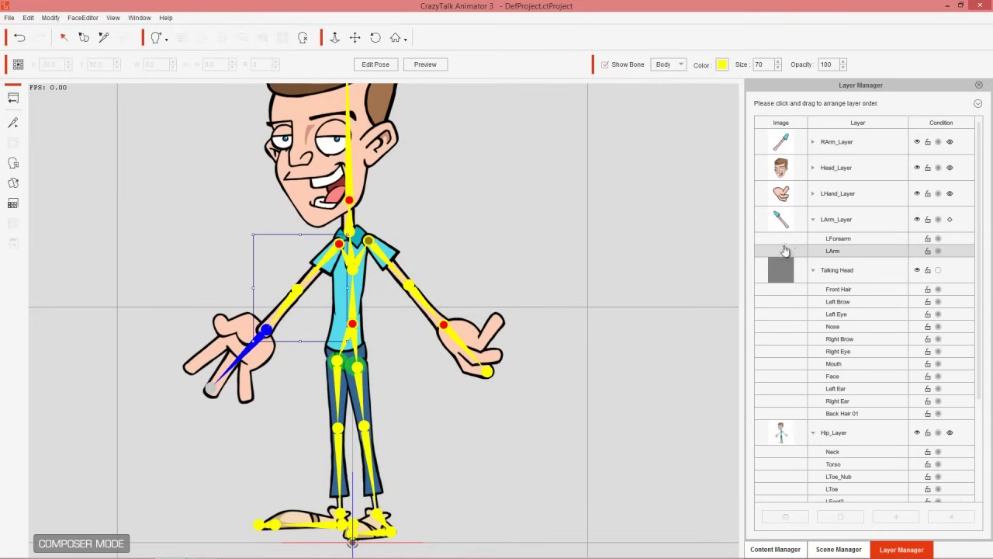
pyautogui.click(813, 143)
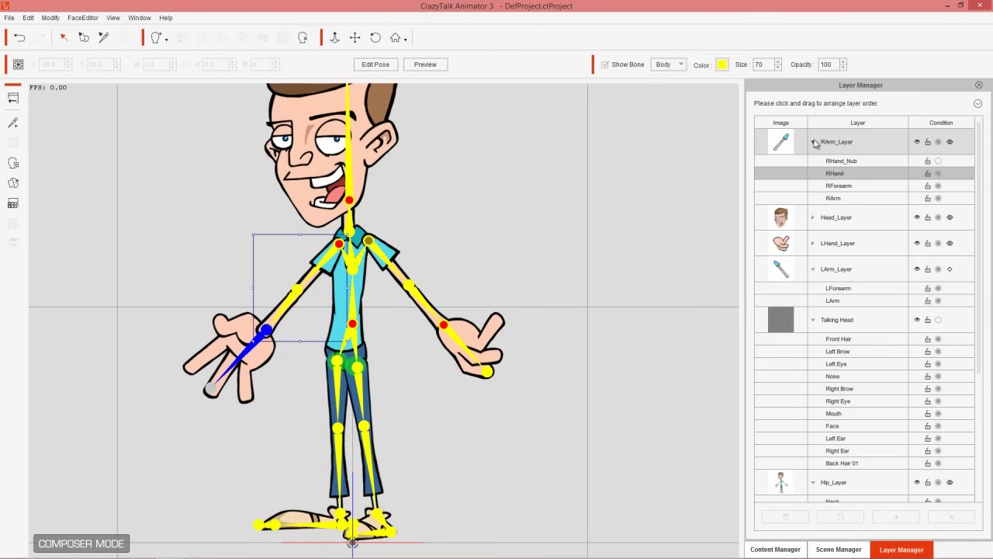
pyautogui.click(845, 175)
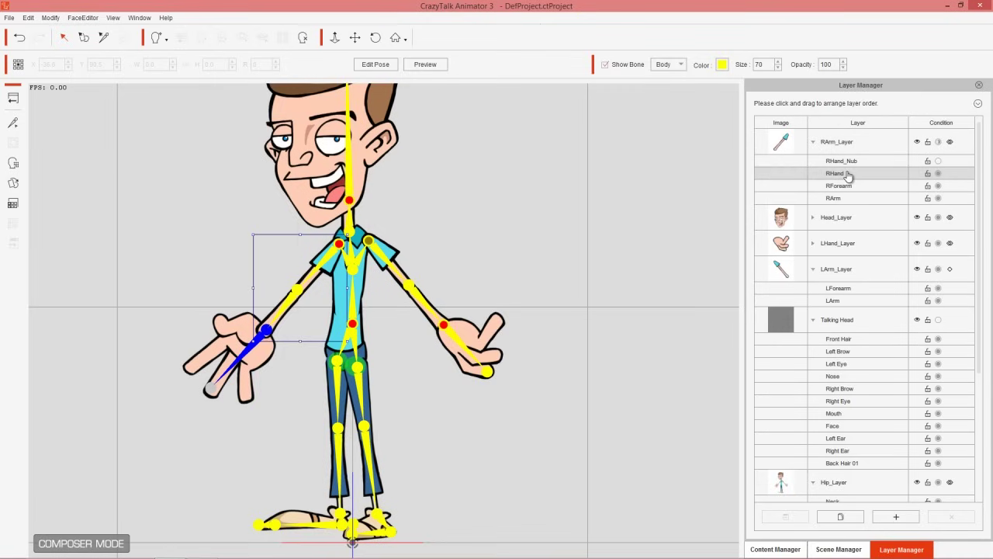
pyautogui.click(897, 516)
pyautogui.click(476, 300)
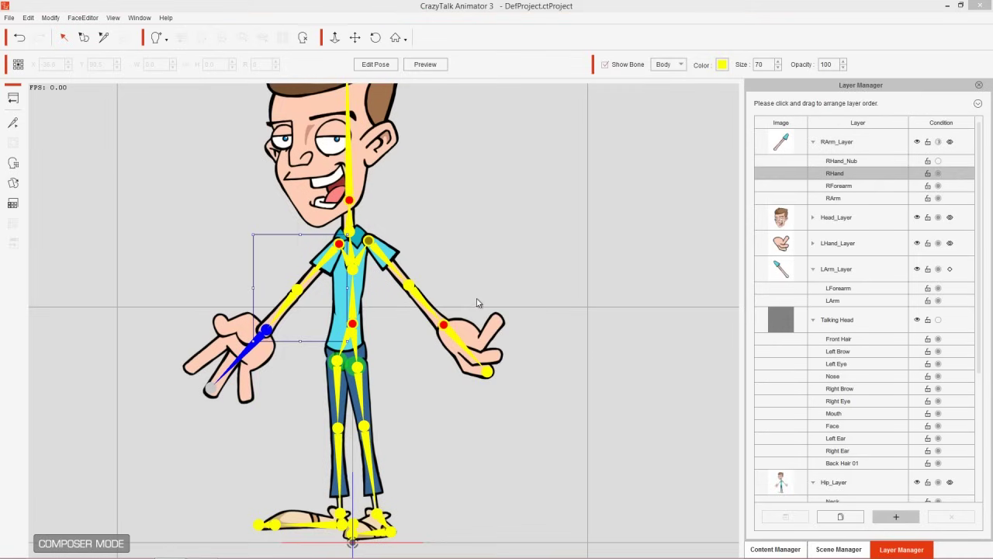
pyautogui.click(230, 148)
pyautogui.doubleClick(230, 148)
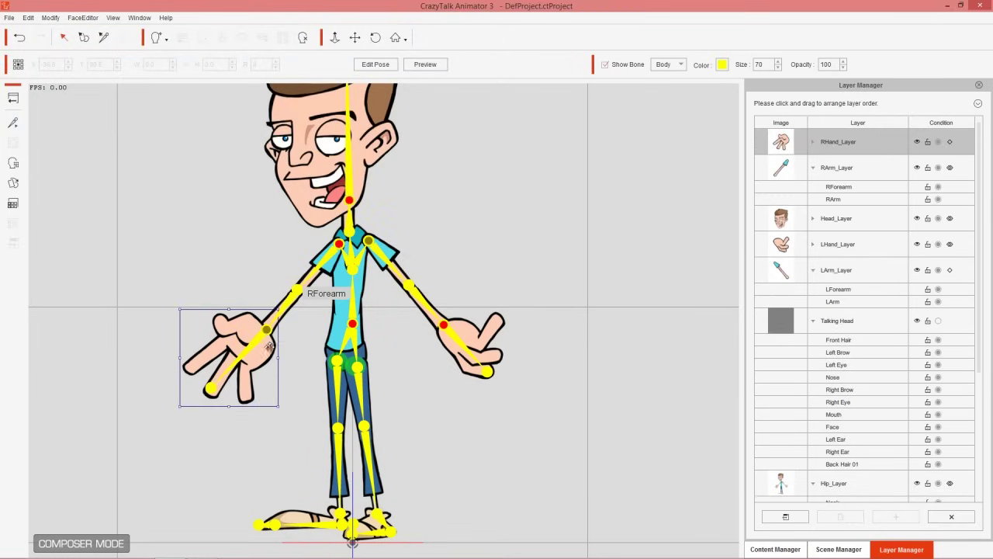
pyautogui.click(950, 142)
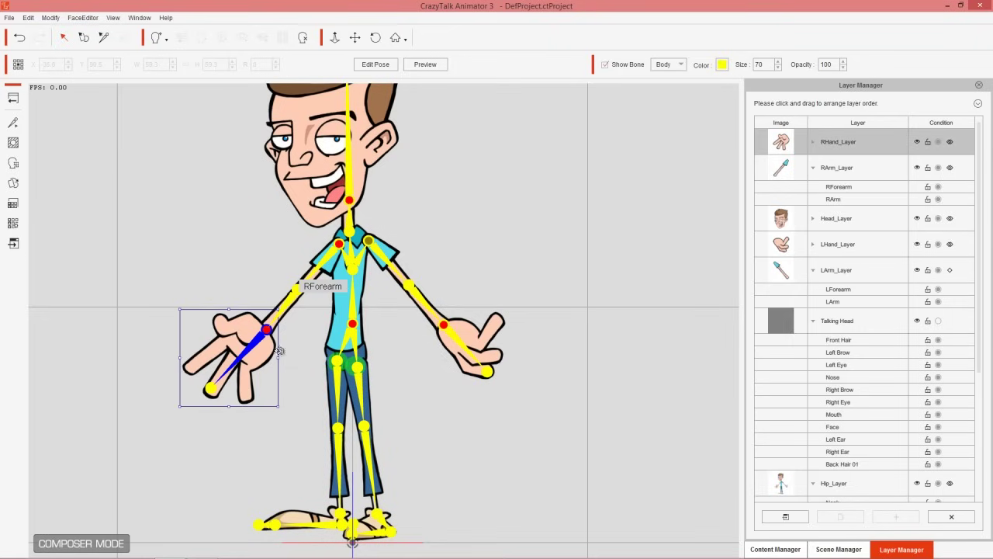
# Step: Replace the full-body sprite on the Hip bone with the Hip image from the GP character folder
pyautogui.click(352, 338)
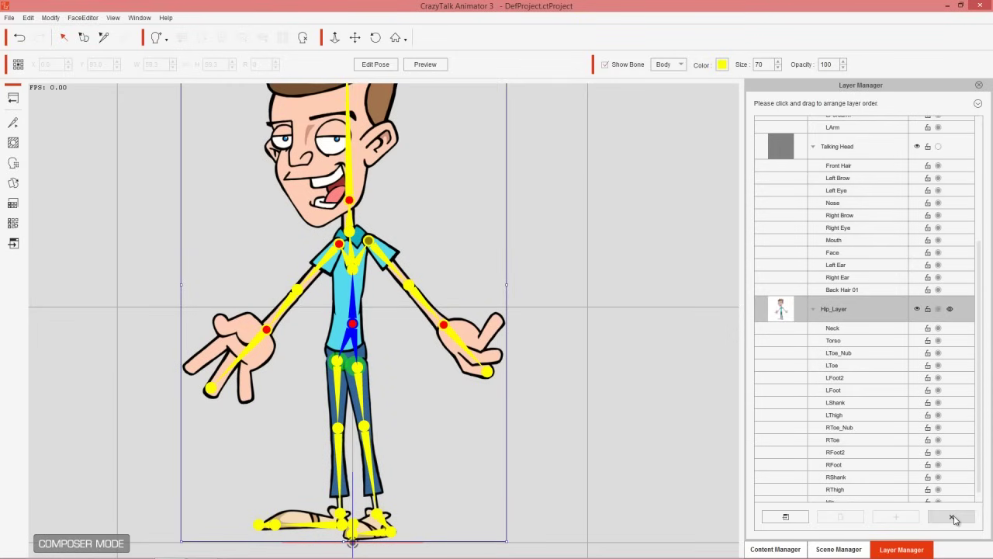
pyautogui.click(15, 187)
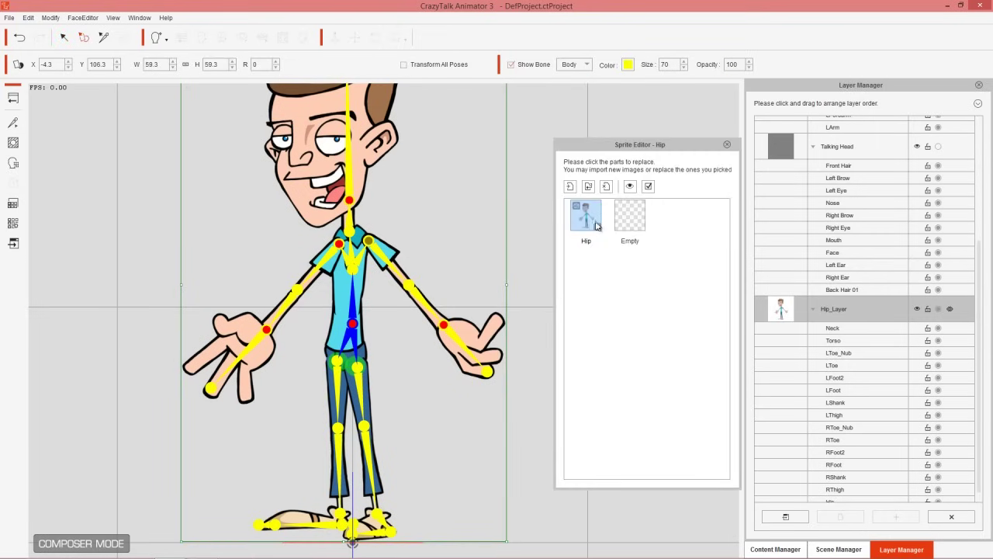
pyautogui.click(597, 227)
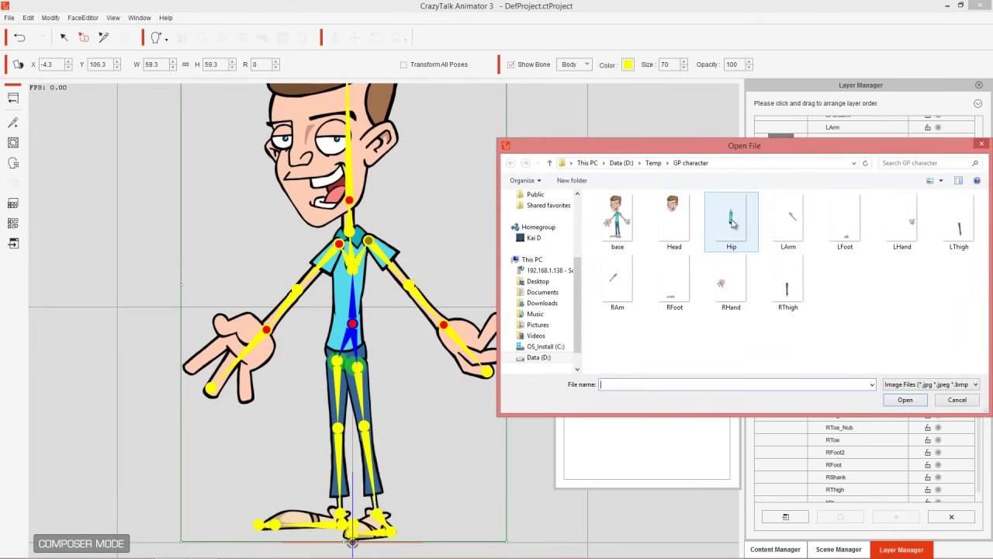
pyautogui.doubleClick(732, 222)
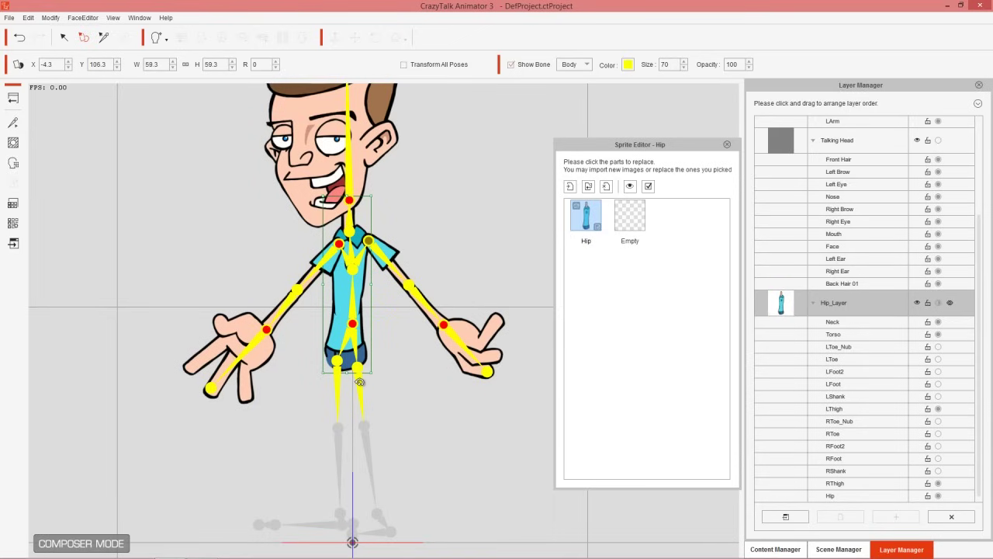
# Step: Add the LThigh image to the LThigh bone, keeping the parent transform, and set LThigh_Layer to Stretch Bind
pyautogui.click(359, 382)
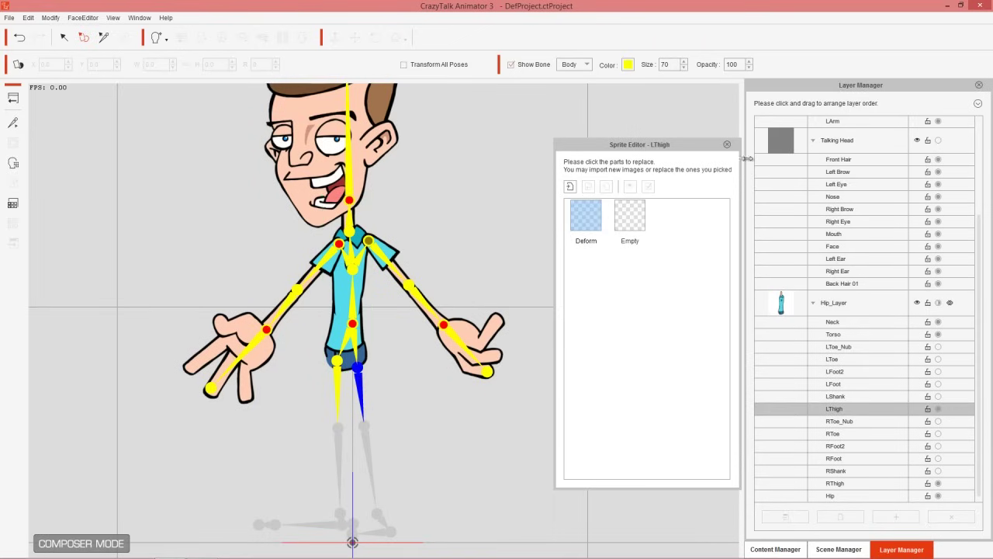
pyautogui.click(727, 145)
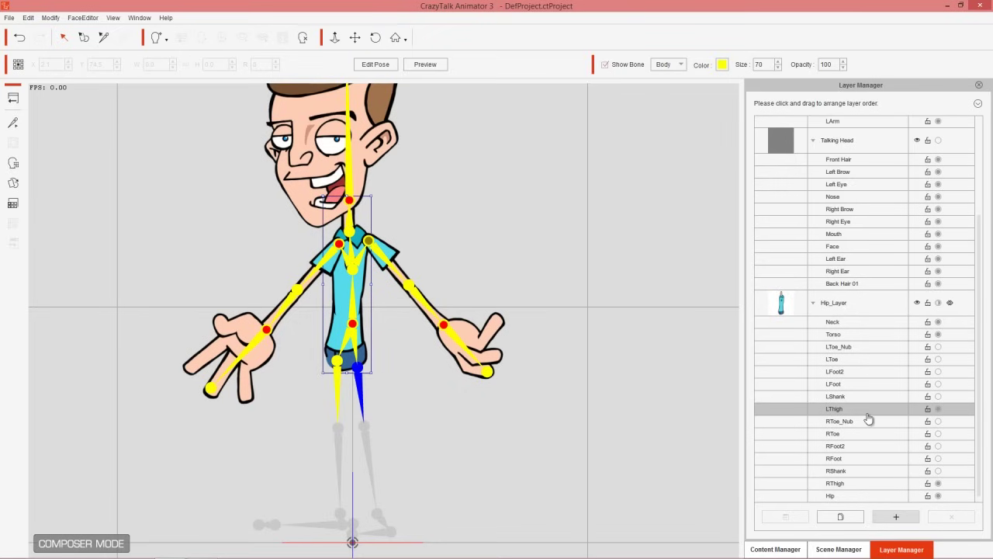
pyautogui.click(899, 518)
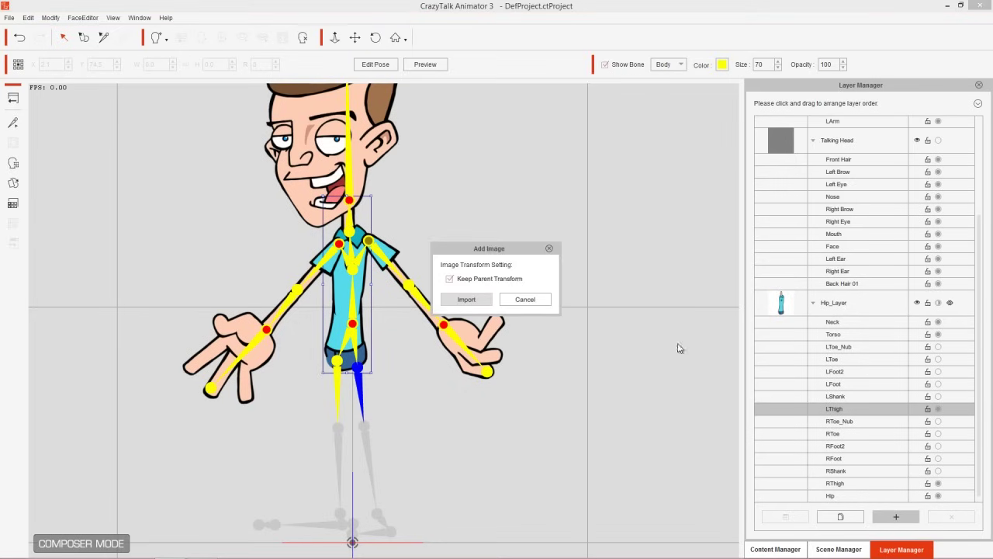
pyautogui.click(482, 306)
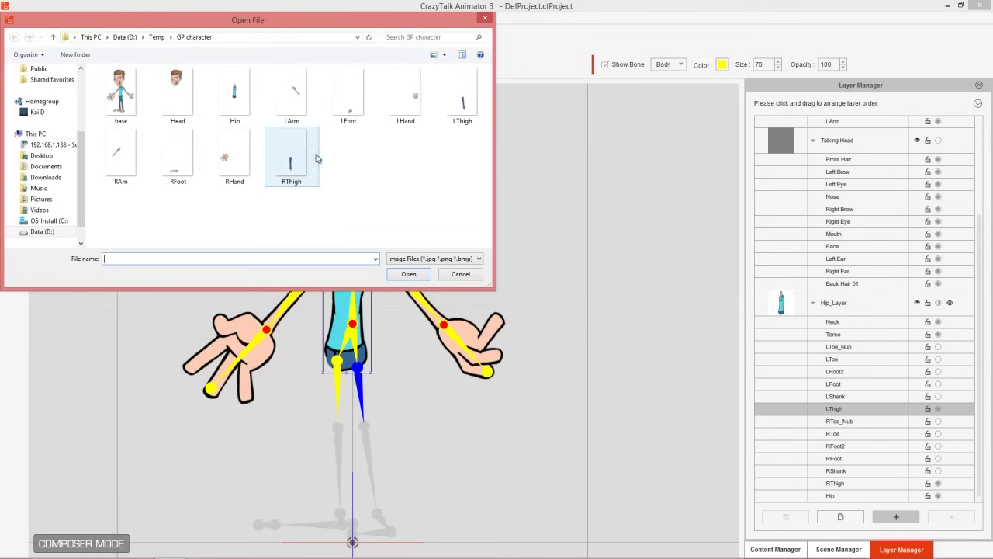
pyautogui.click(464, 97)
pyautogui.doubleClick(463, 97)
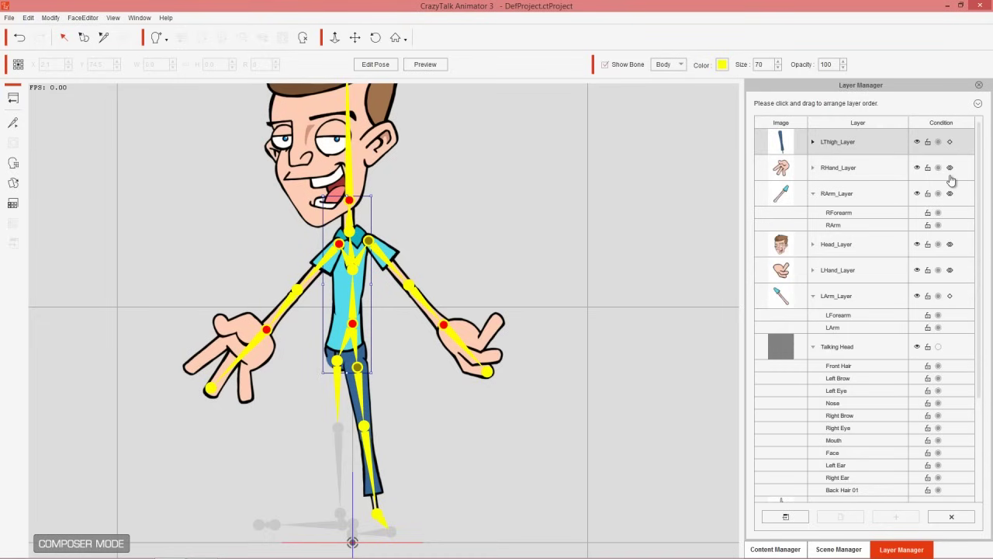
pyautogui.click(949, 142)
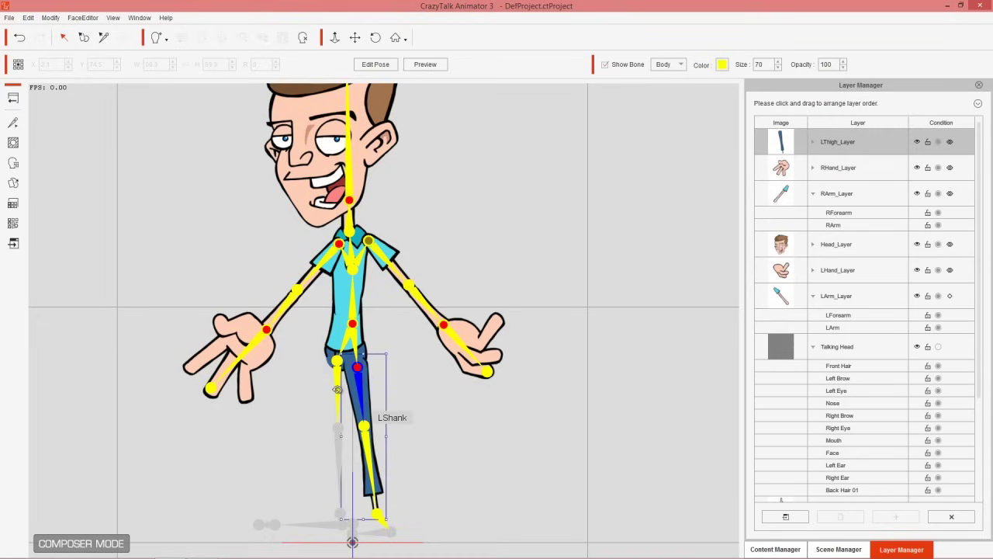
# Step: Add the RThigh image to the RThigh bone inside Hip_Layer and set RThigh_Layer to Stretch Bind
pyautogui.click(380, 423)
pyautogui.click(863, 484)
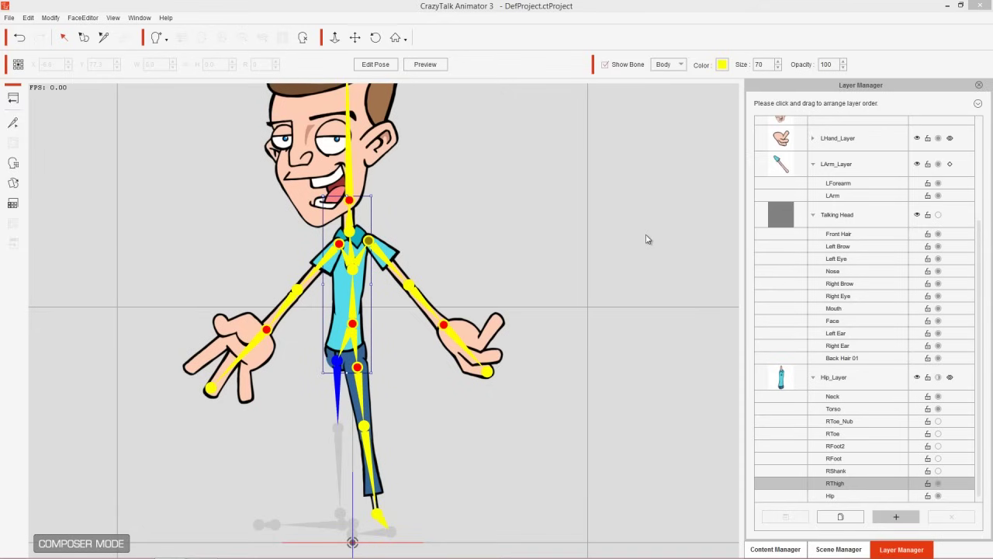
pyautogui.click(895, 513)
pyautogui.click(484, 298)
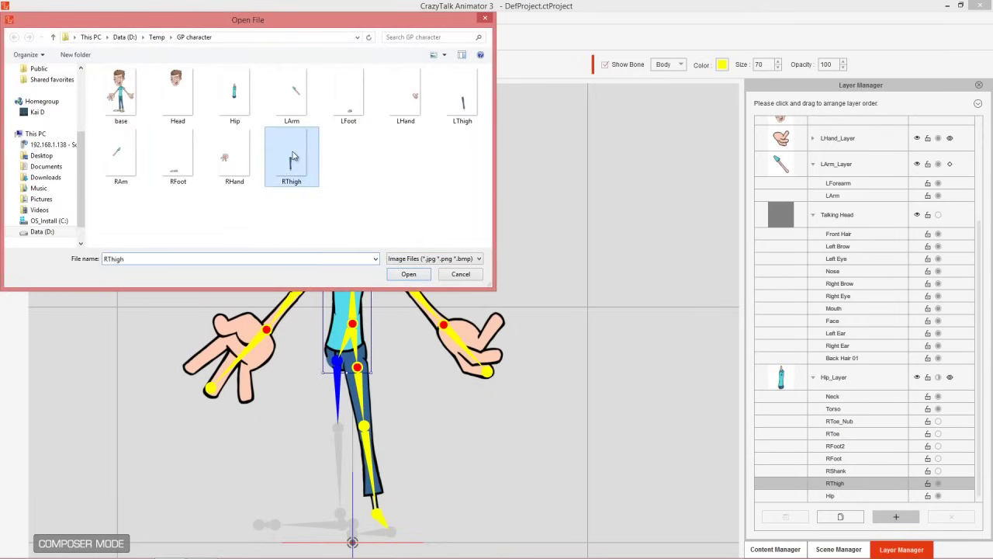
pyautogui.doubleClick(291, 162)
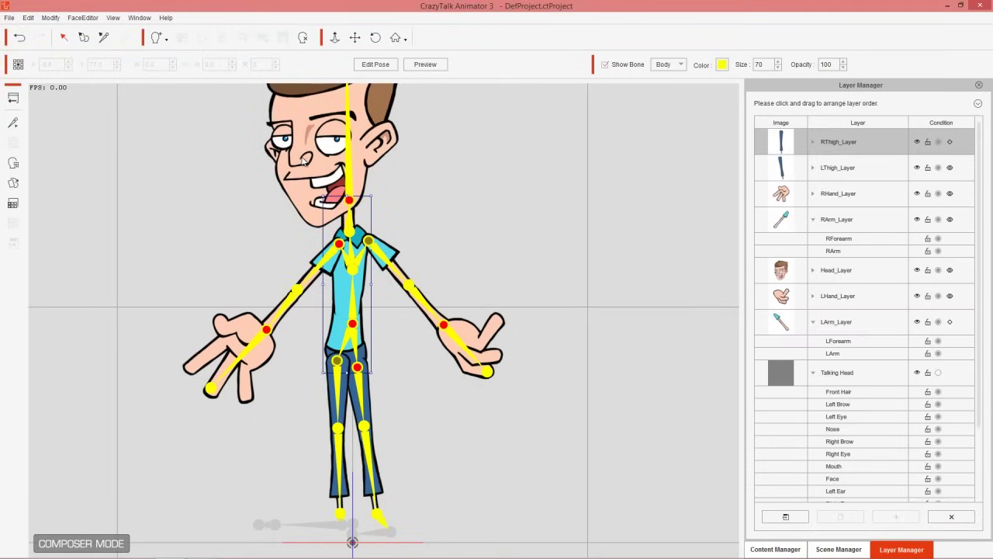
pyautogui.click(951, 143)
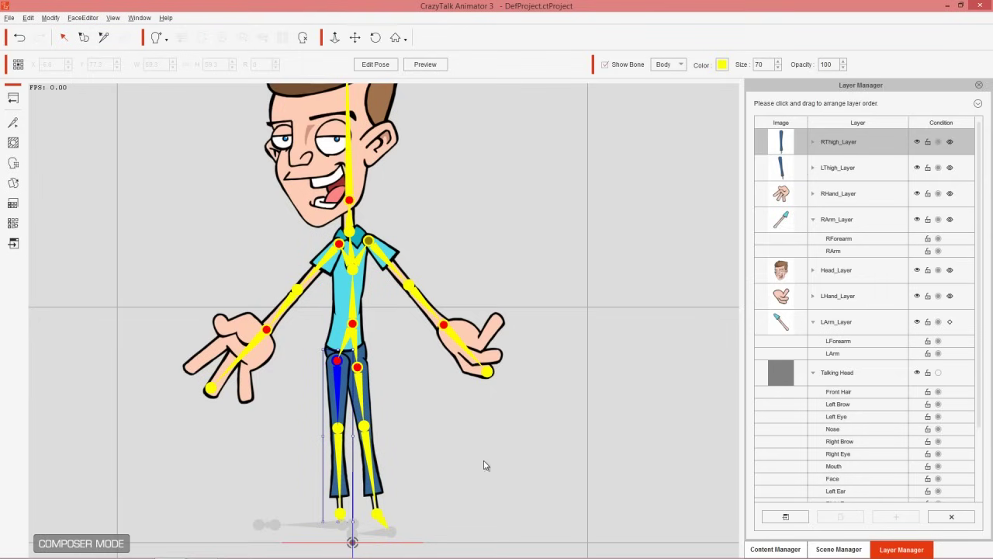
# Step: Add the LFoot image to the LFoot bone inside LThigh_Layer and set LFoot_Layer to Stretch Bind
pyautogui.click(422, 415)
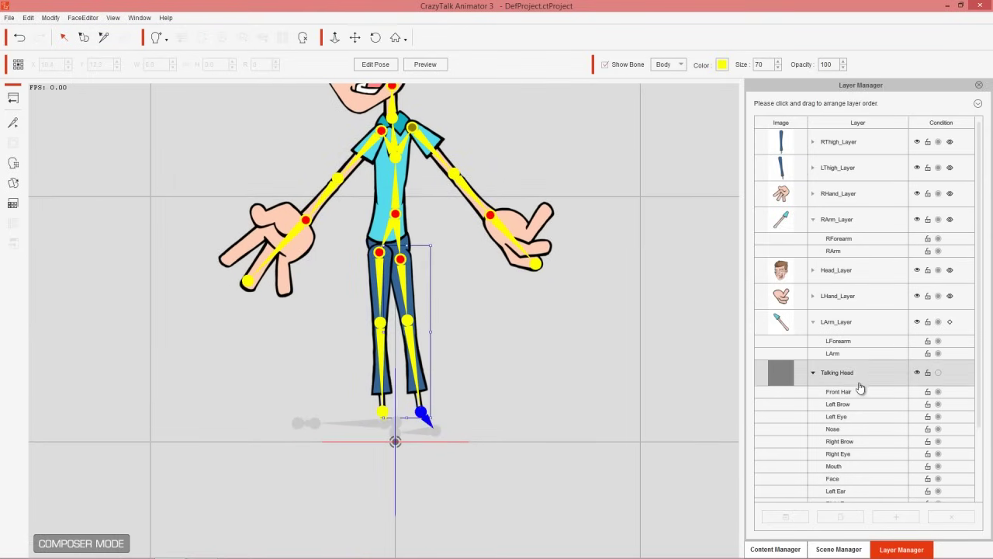
pyautogui.scroll(-1, 864, 299)
pyautogui.scroll(-1, 865, 308)
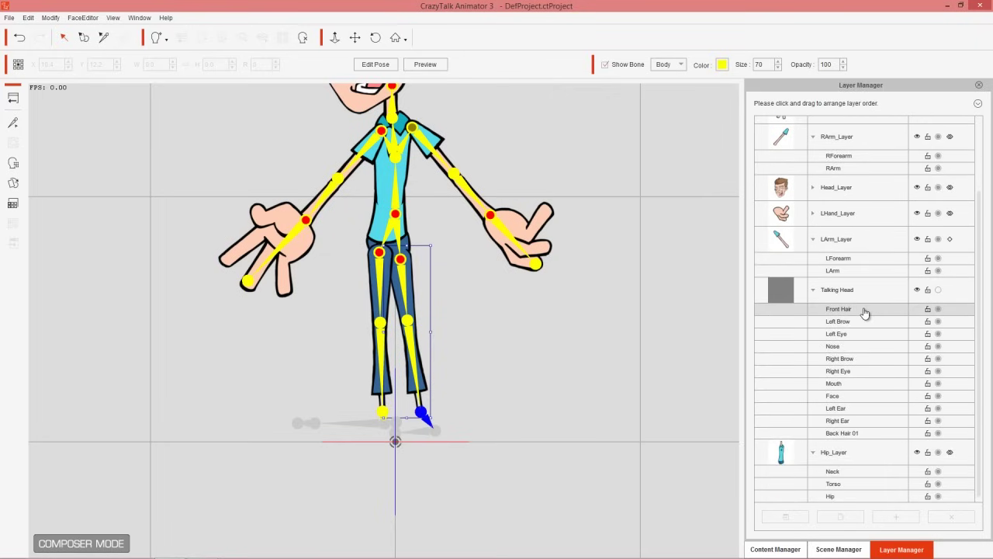
pyautogui.scroll(2, 864, 310)
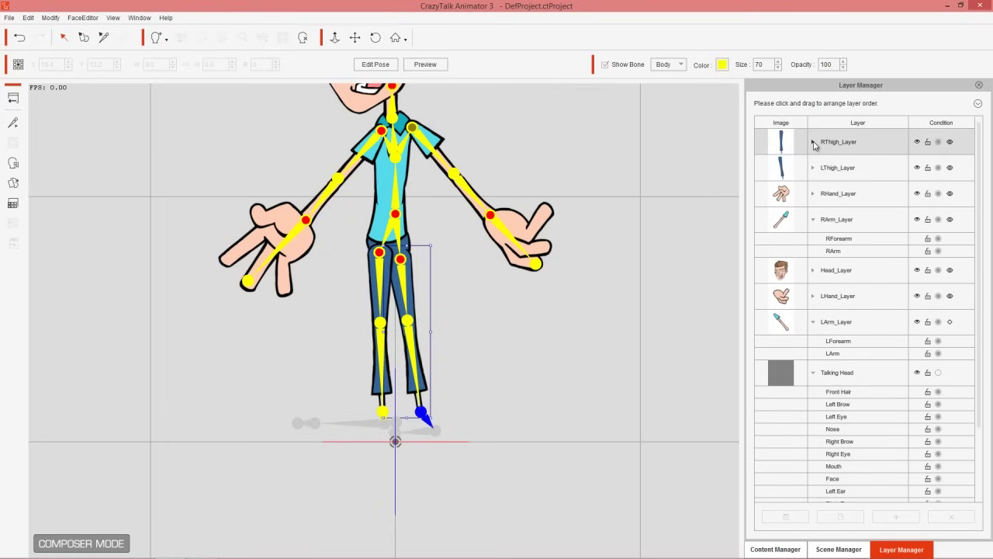
pyautogui.click(812, 167)
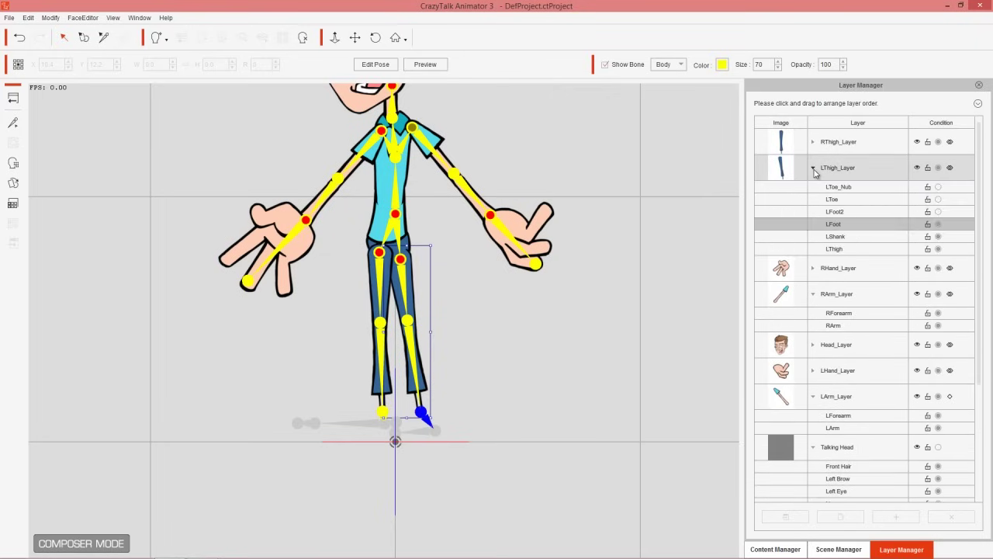
pyautogui.click(843, 223)
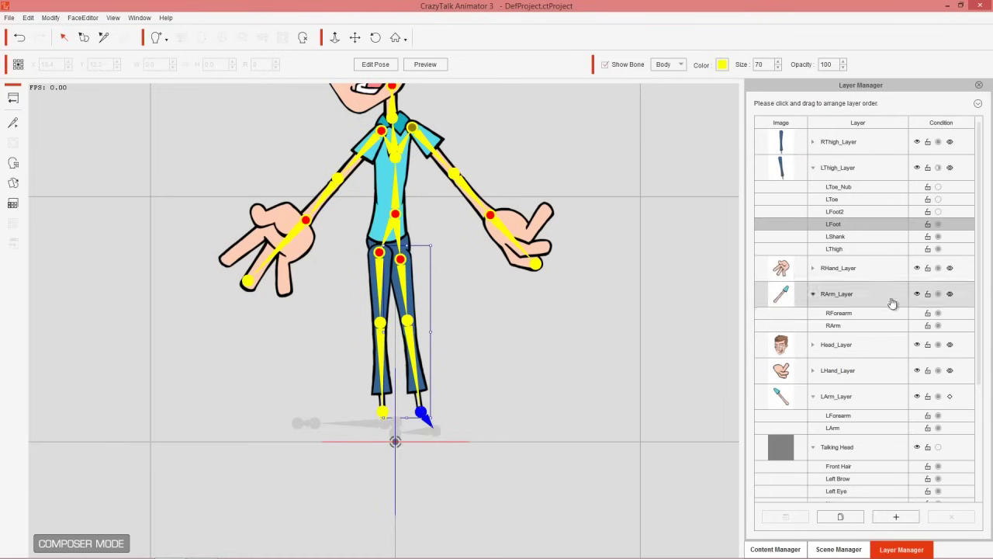
pyautogui.click(900, 517)
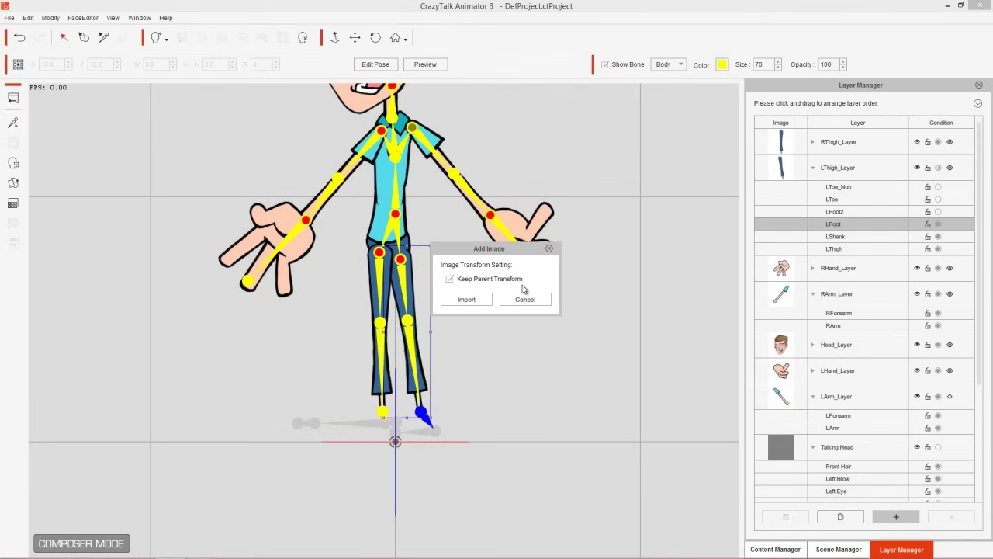
pyautogui.click(485, 299)
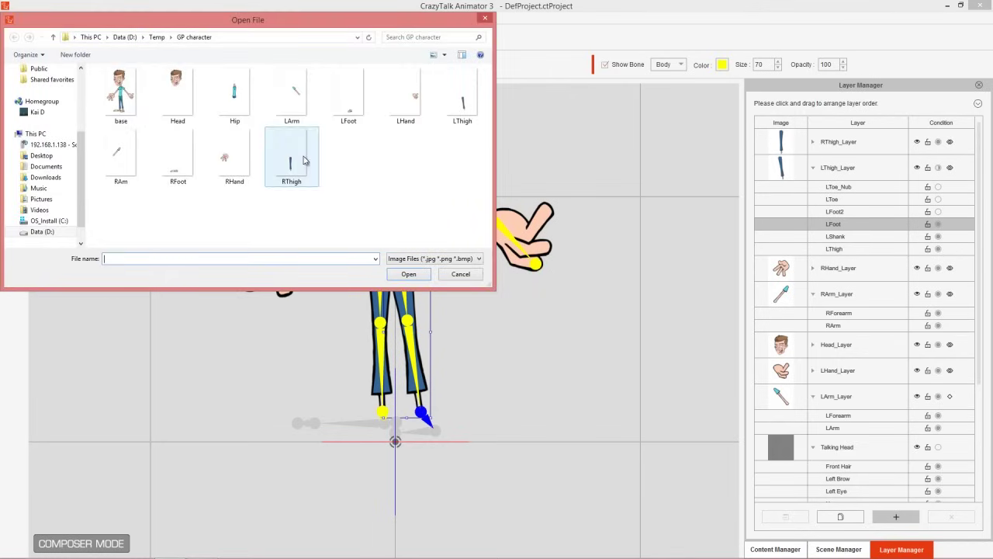
pyautogui.doubleClick(361, 96)
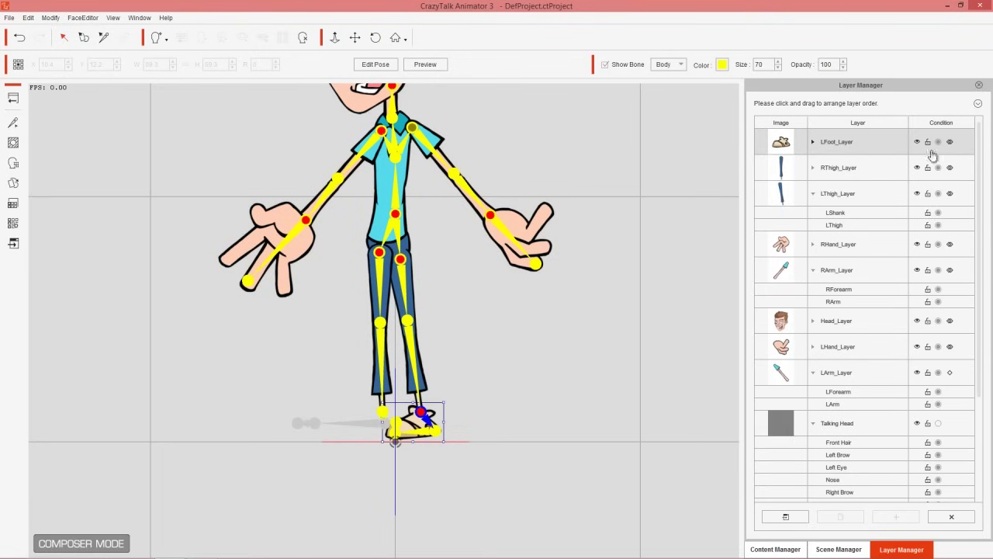
# Step: Add the RFoot image to the RFoot bone inside RThigh_Layer and set RFoot_Layer to Stretch Bind
pyautogui.click(838, 167)
pyautogui.click(811, 169)
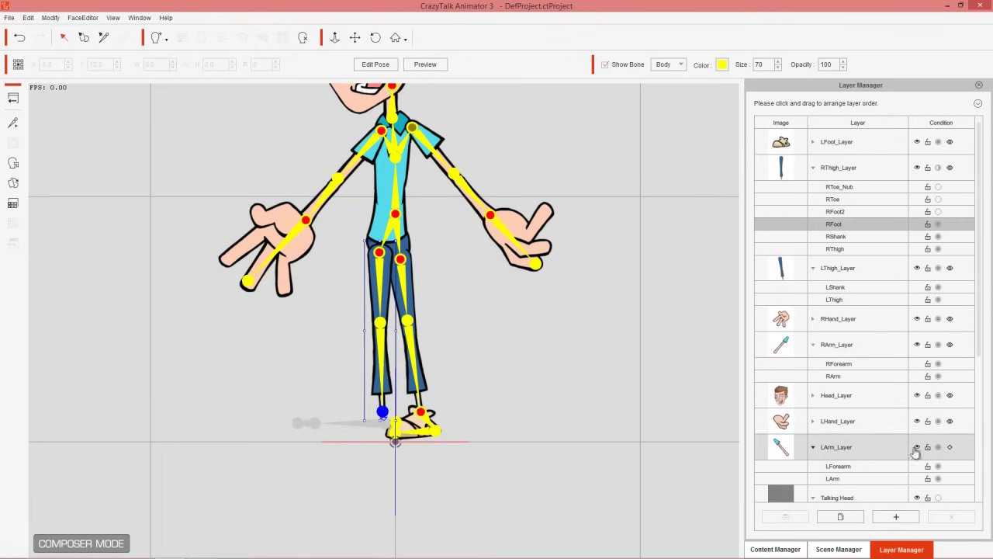
pyautogui.click(895, 516)
pyautogui.click(479, 302)
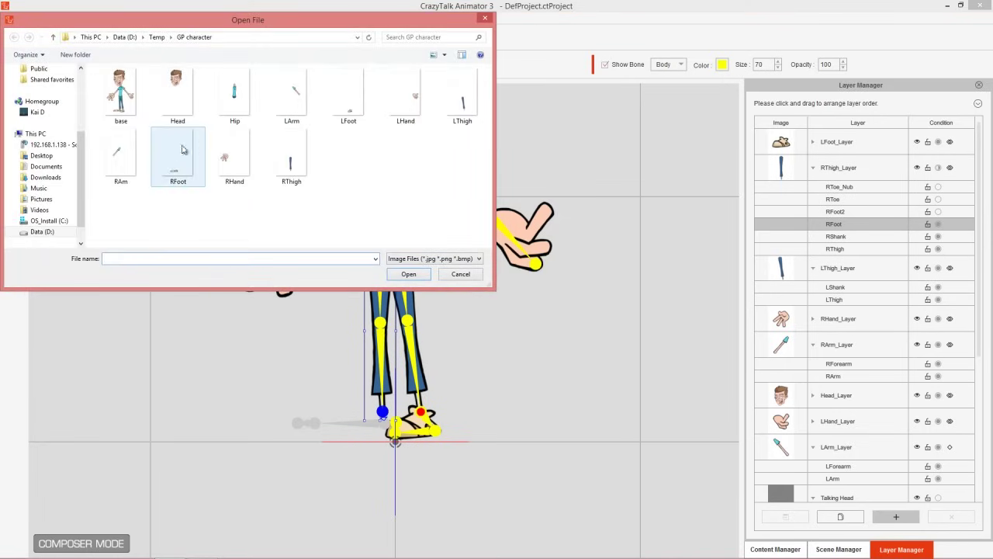
pyautogui.doubleClick(183, 161)
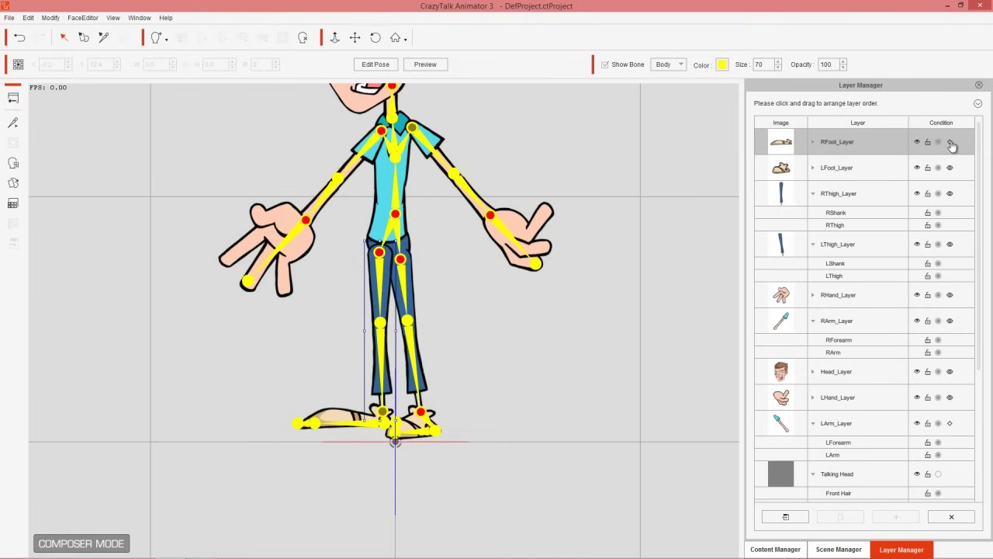
pyautogui.click(951, 145)
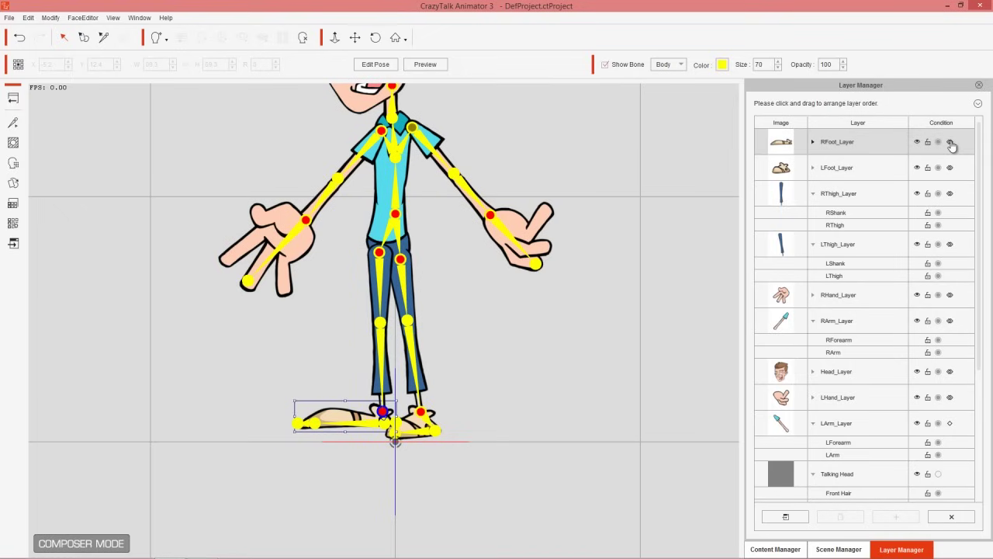
# Step: Preview the left leg's movement by swinging the left foot slightly outward, and leave the preview
pyautogui.click(425, 64)
pyautogui.click(423, 415)
pyautogui.click(422, 415)
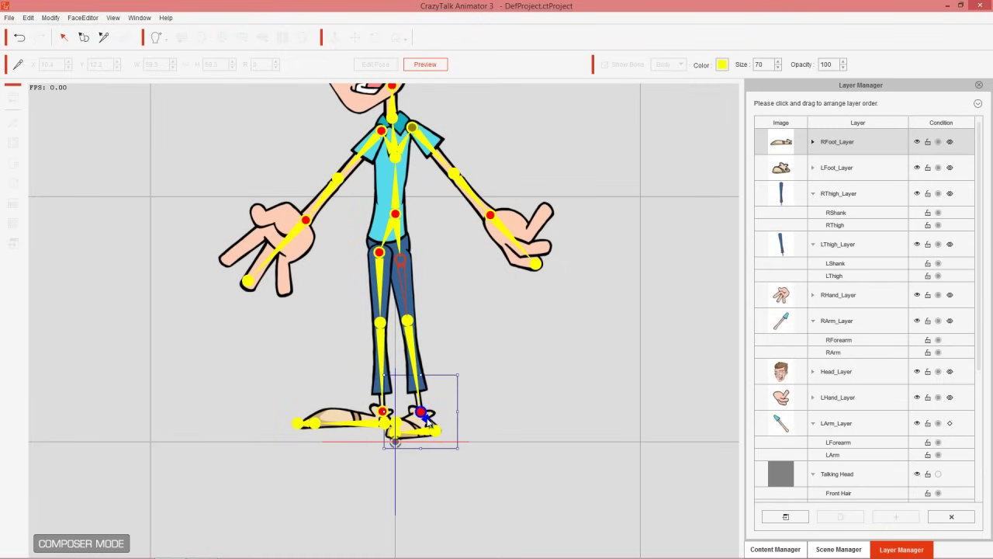
pyautogui.moveTo(423, 422)
pyautogui.mouseDown()
pyautogui.moveTo(512, 277)
pyautogui.moveTo(465, 310)
pyautogui.moveTo(477, 227)
pyautogui.moveTo(465, 310)
pyautogui.moveTo(484, 232)
pyautogui.moveTo(413, 323)
pyautogui.moveTo(489, 310)
pyautogui.moveTo(454, 357)
pyautogui.moveTo(439, 424)
pyautogui.mouseUp()
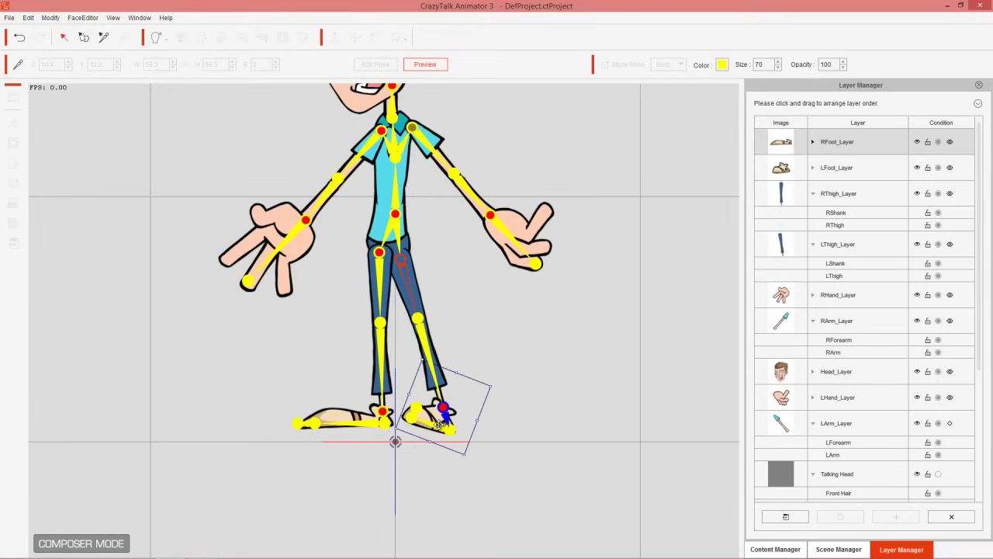
pyautogui.click(425, 64)
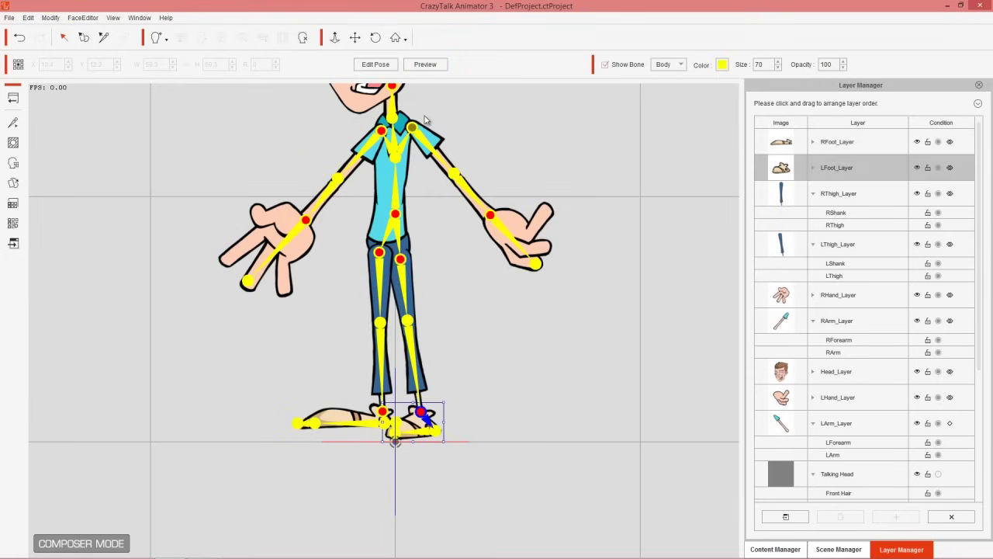
# Step: Set LArm_Layer to Stretch Bind and hide the character's bones
pyautogui.click(426, 152)
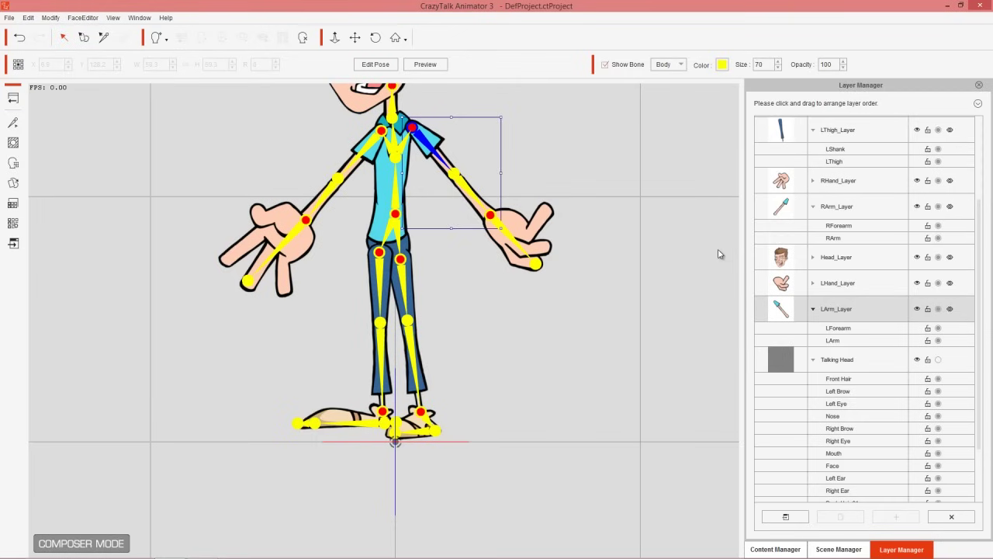
pyautogui.scroll(-4, 638, 227)
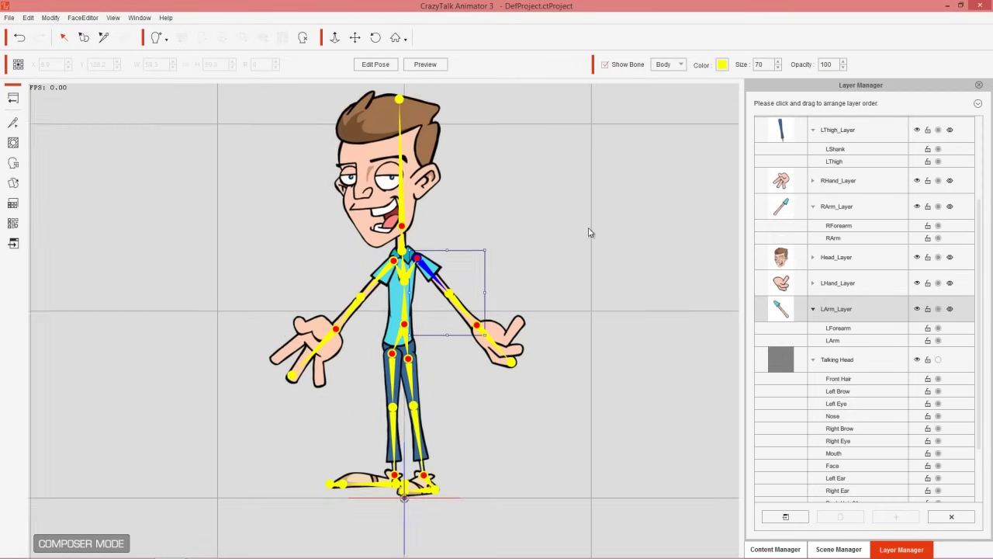
pyautogui.click(605, 65)
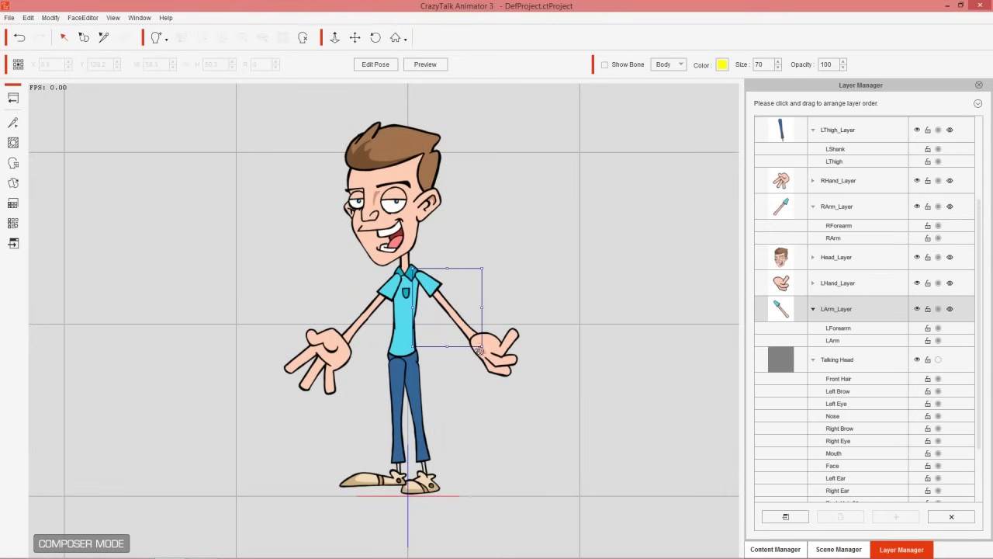
# Step: Preview the left arm by moving the left hand up toward the face and back down, and leave the preview
pyautogui.click(425, 64)
pyautogui.click(447, 299)
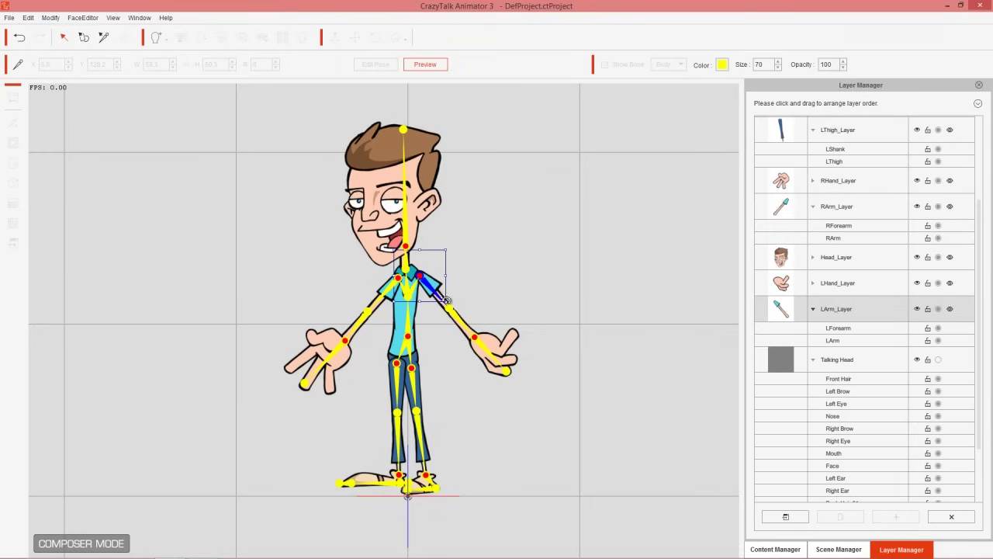
pyautogui.click(482, 344)
pyautogui.moveTo(483, 344); pyautogui.dragTo(385, 250)
pyautogui.moveTo(387, 174); pyautogui.dragTo(471, 320)
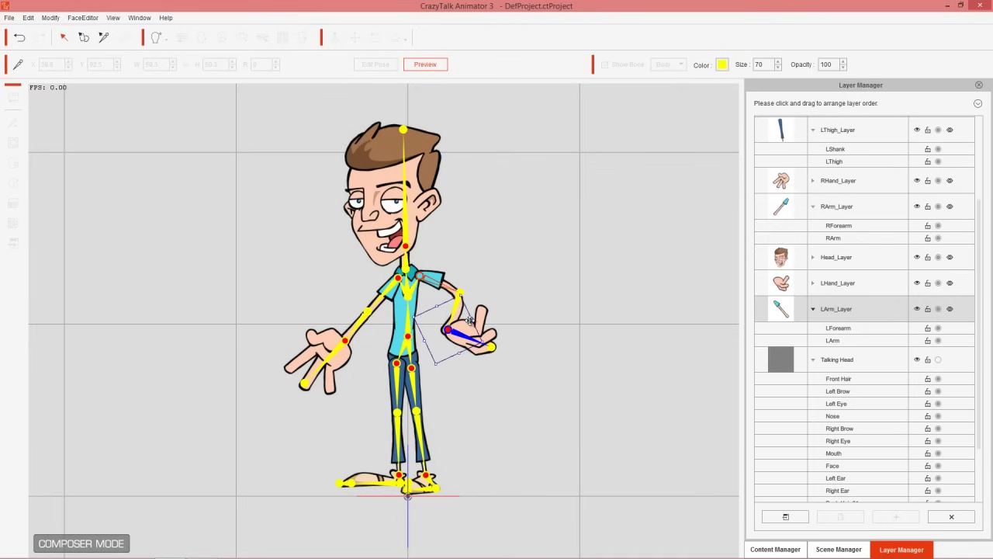
pyautogui.click(425, 64)
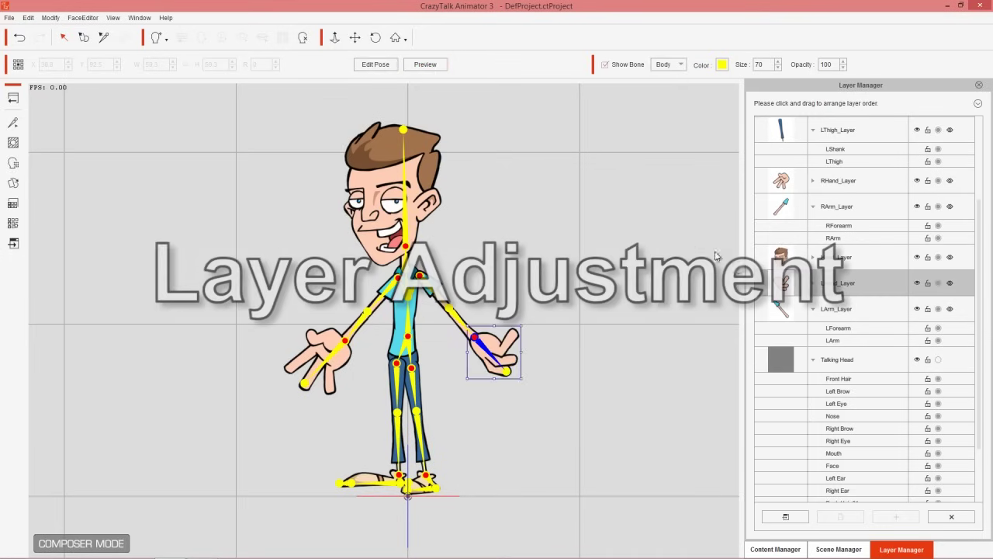
# Step: Collapse the layer list and move LArm_Layer and LHand_Layer together to the front of the layer order, above RFoot_Layer
pyautogui.scroll(3, 875, 277)
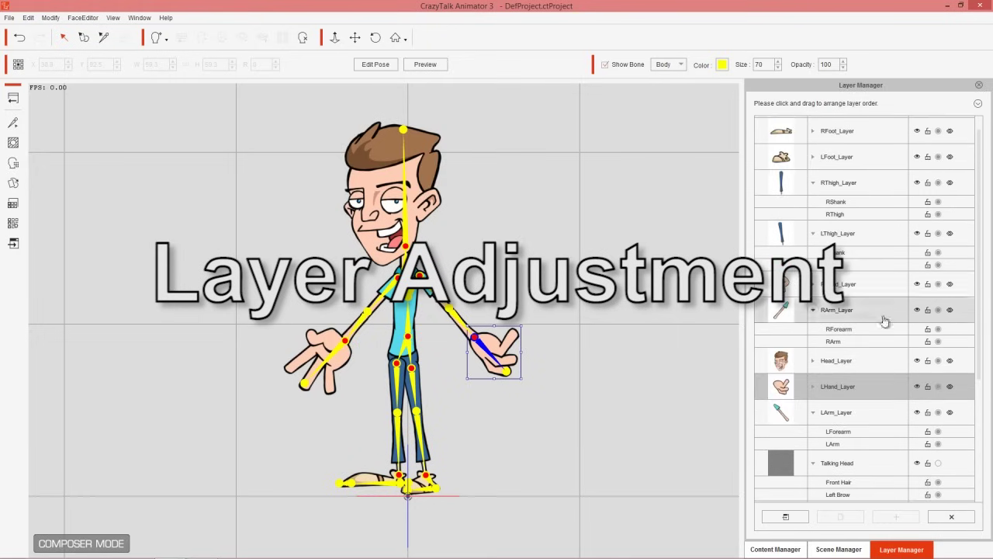
pyautogui.click(978, 103)
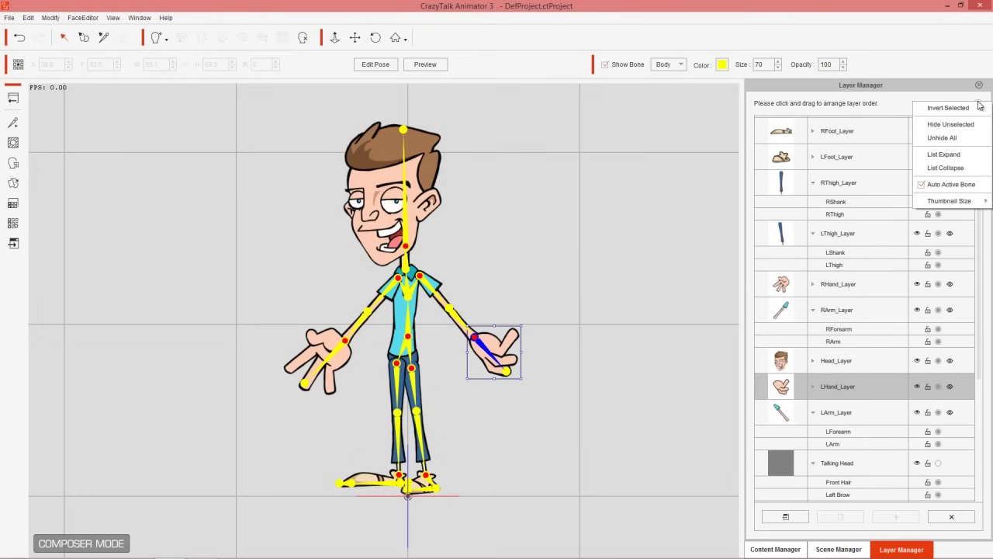
pyautogui.click(946, 167)
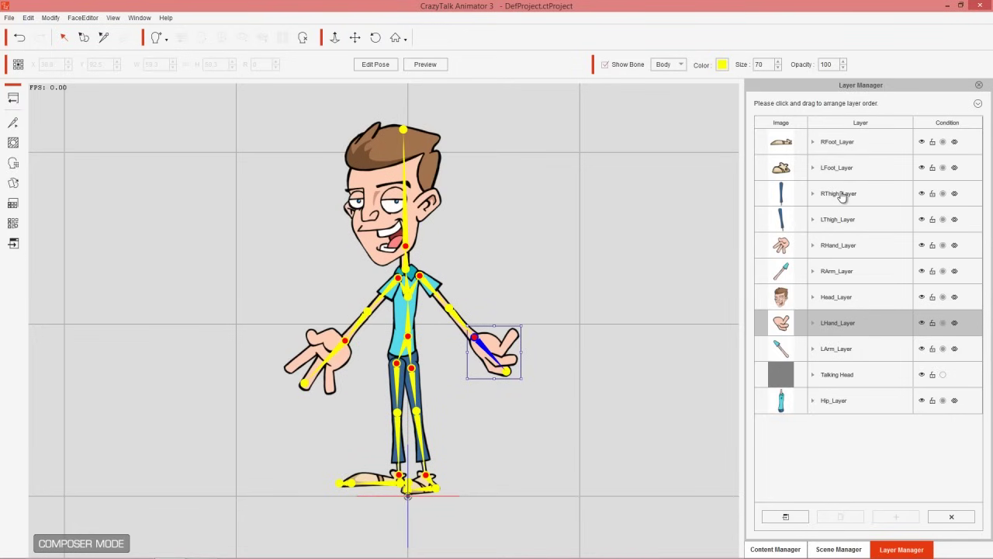
pyautogui.click(842, 352)
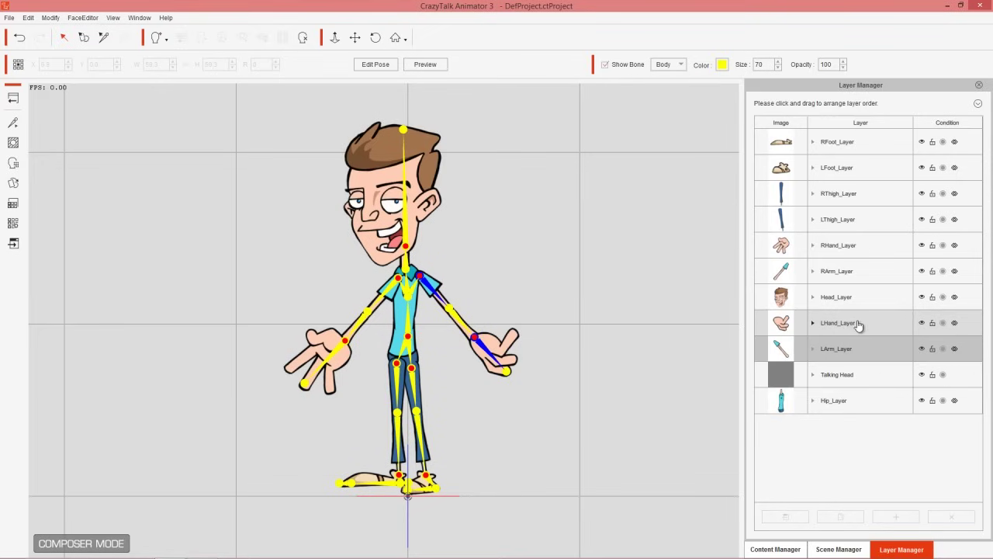
pyautogui.moveTo(843, 328); pyautogui.dragTo(842, 146)
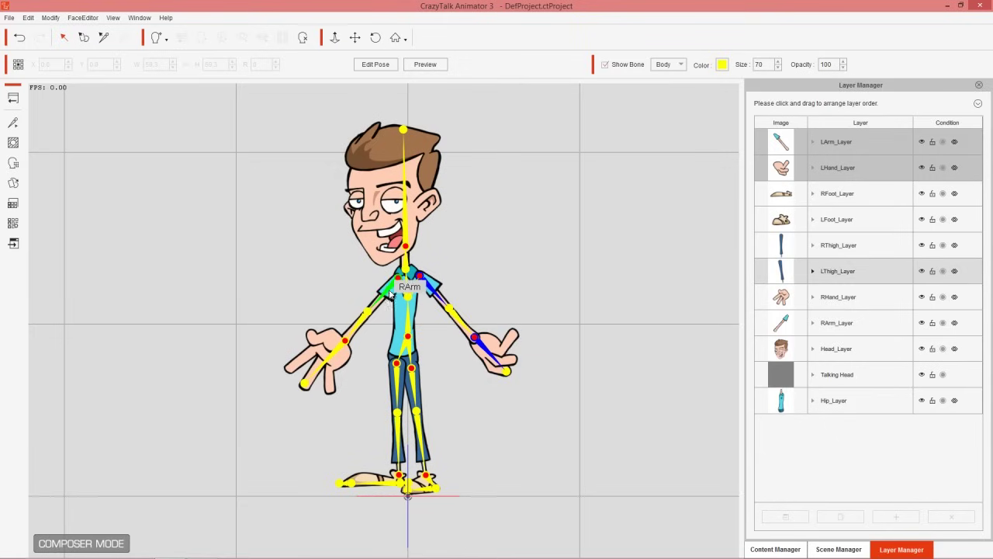
# Step: Move RHand_Layer and RArm_Layer together to the back of the layer order, below Hip_Layer
pyautogui.click(845, 247)
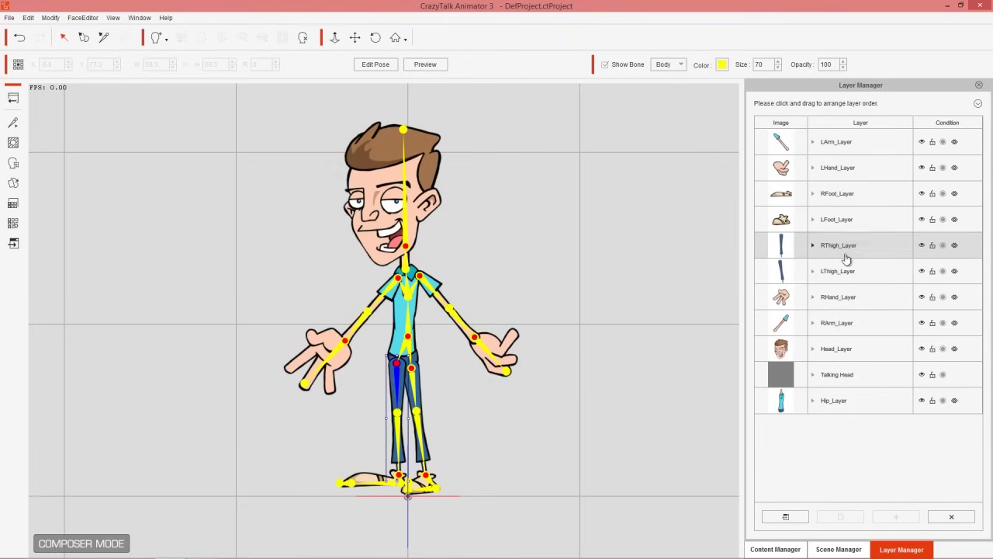
pyautogui.click(839, 322)
pyautogui.moveTo(846, 301); pyautogui.dragTo(846, 419)
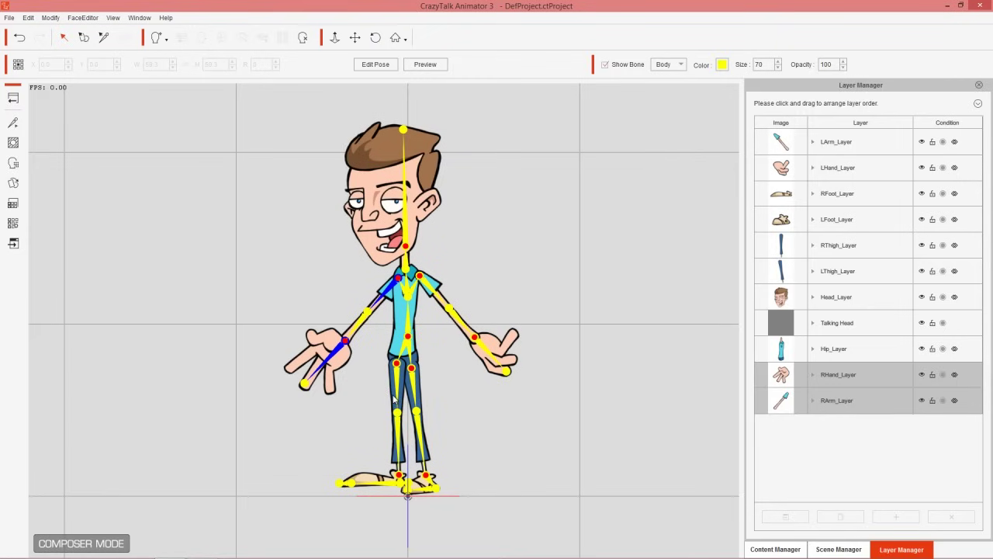
# Step: Move RThigh_Layer directly below Hip_Layer and place LHand_Layer above LArm_Layer
pyautogui.click(845, 246)
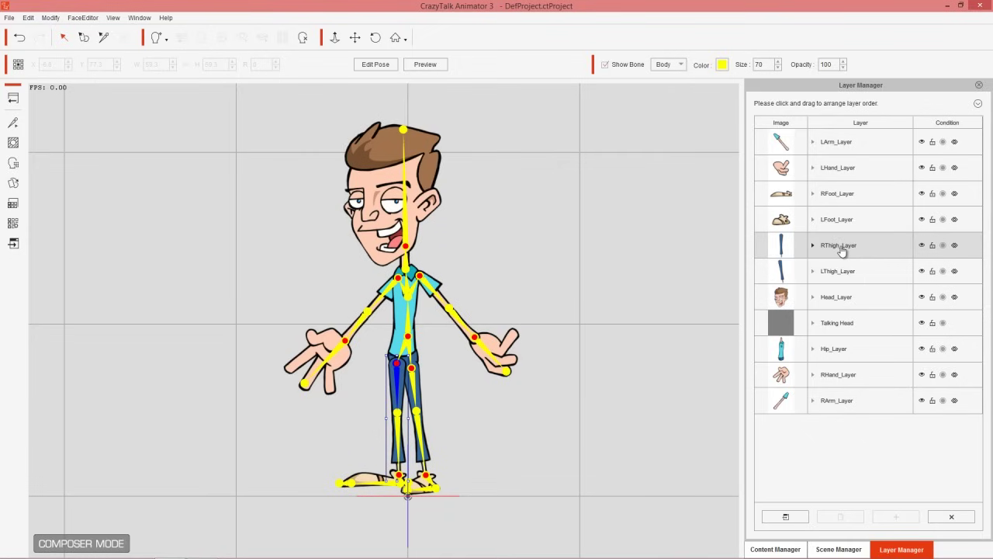
pyautogui.moveTo(807, 248); pyautogui.dragTo(865, 357)
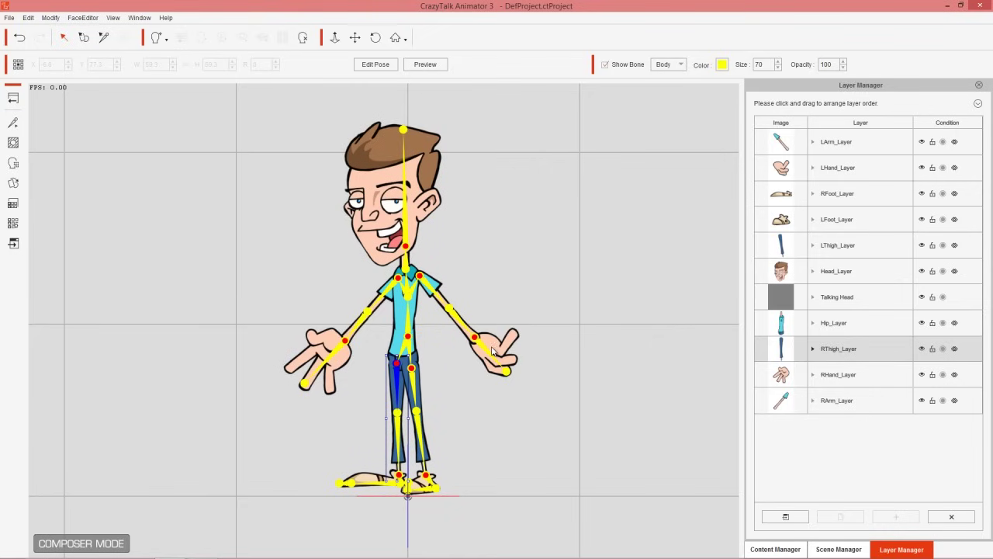
pyautogui.moveTo(865, 167); pyautogui.dragTo(842, 141)
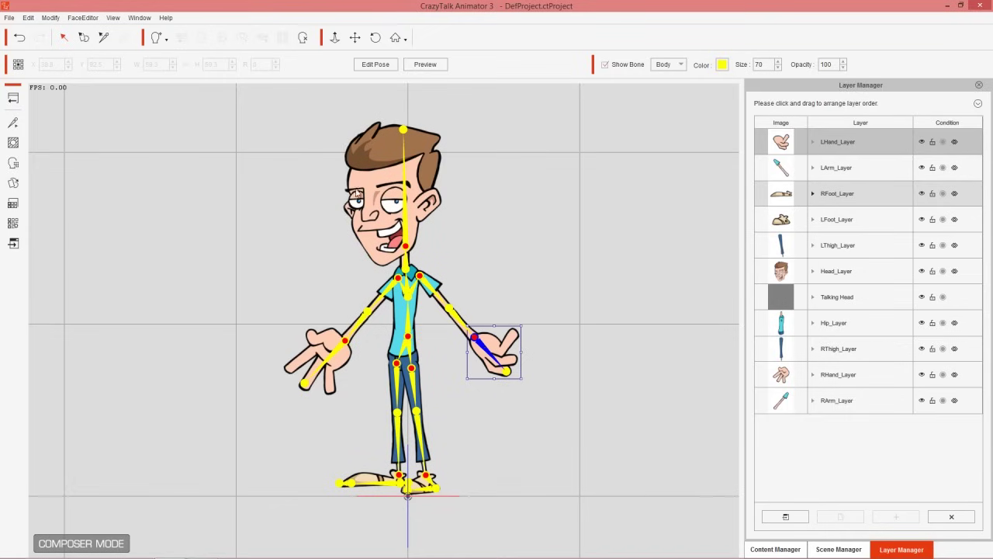
# Step: Hide the character's bones, return from Composer mode to the stage, and select the character there
pyautogui.click(602, 66)
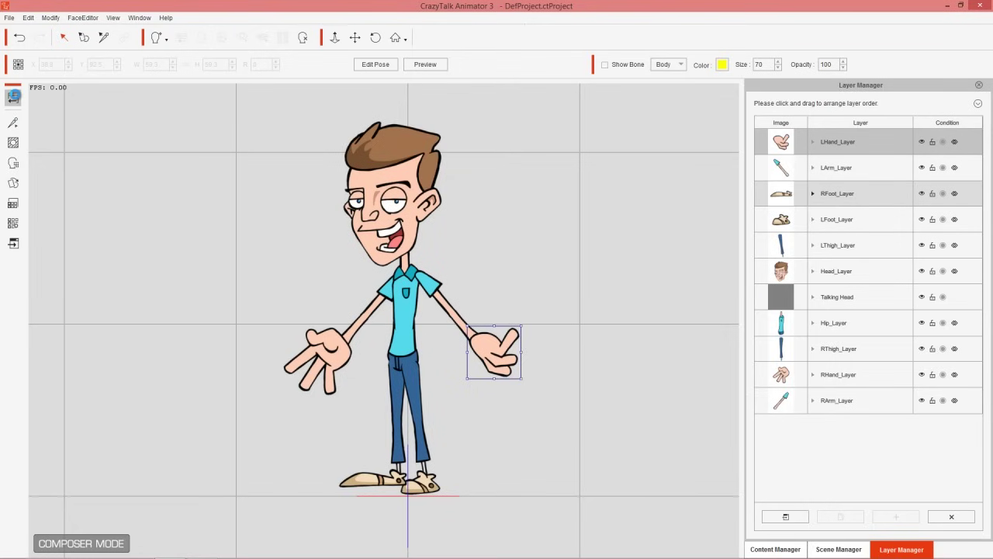
pyautogui.click(13, 96)
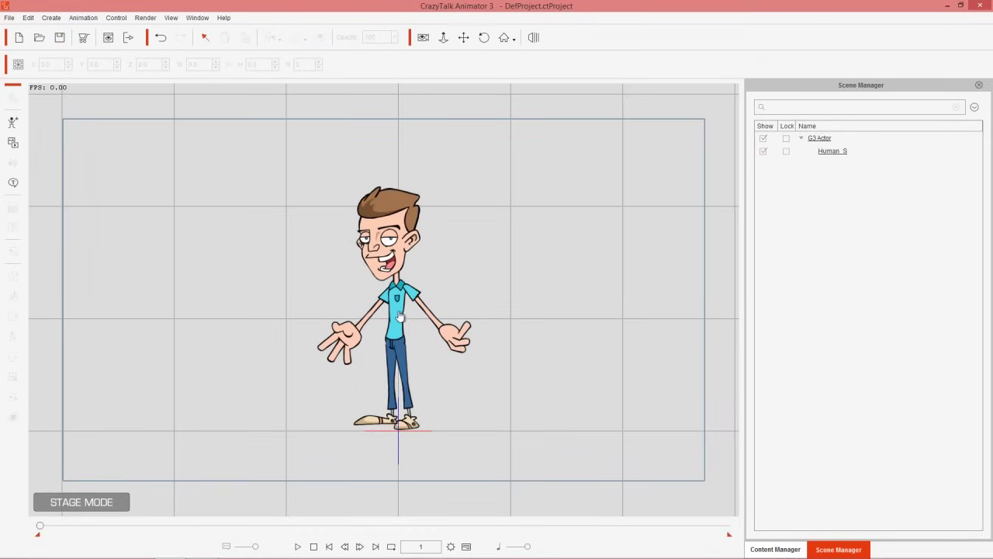
pyautogui.click(398, 317)
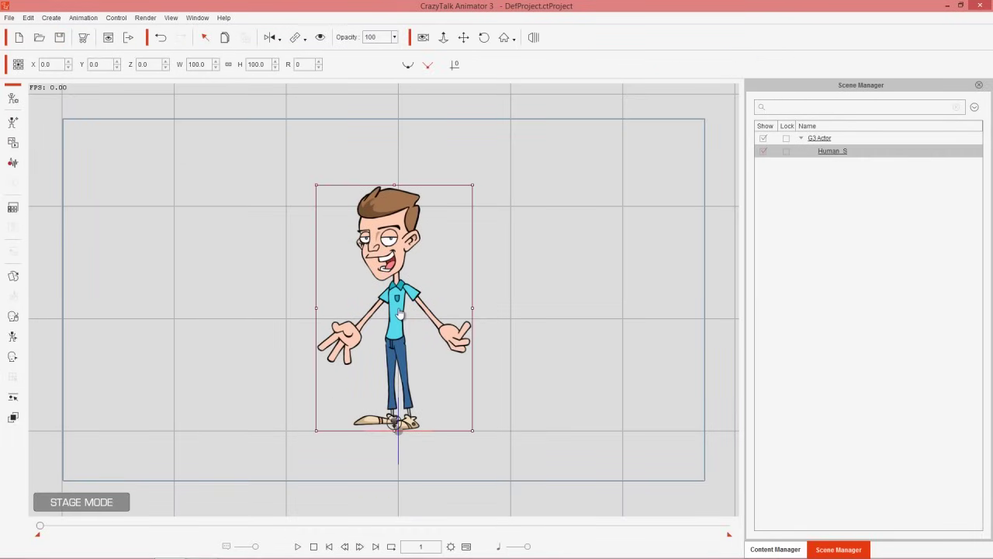
# Step: Apply the Run and Throw motion from the G3 Human Caveman animation templates to the character
pyautogui.click(775, 549)
pyautogui.click(754, 223)
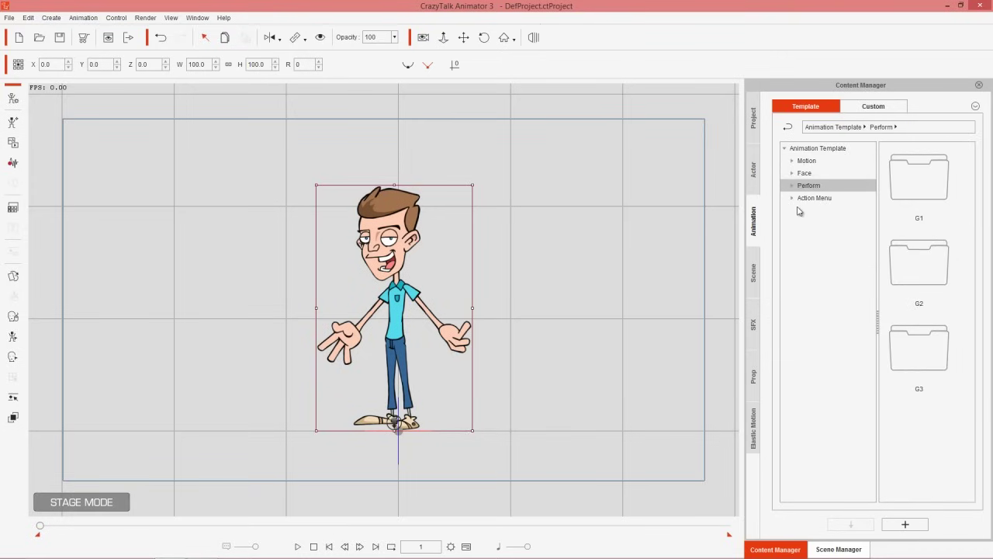
pyautogui.click(792, 161)
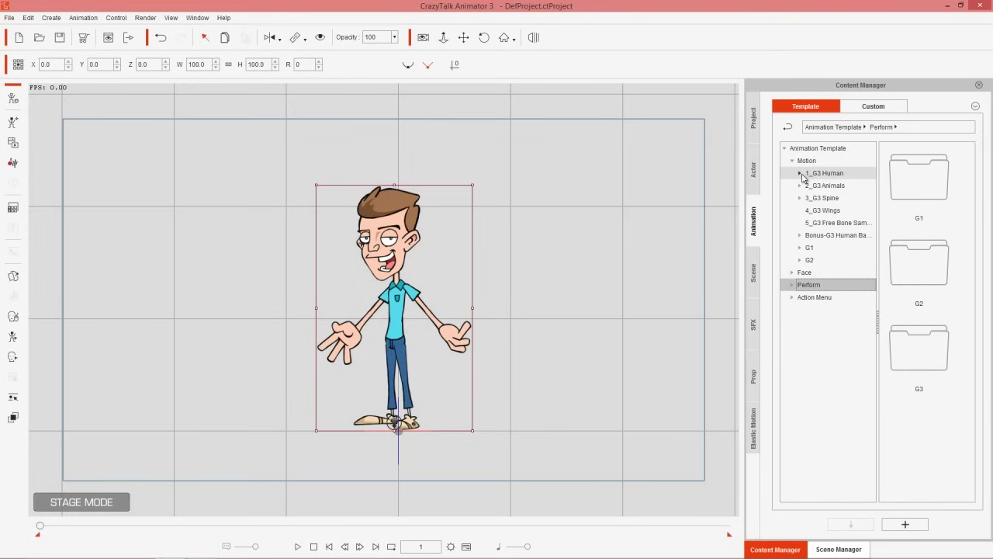
pyautogui.click(800, 173)
pyautogui.click(825, 185)
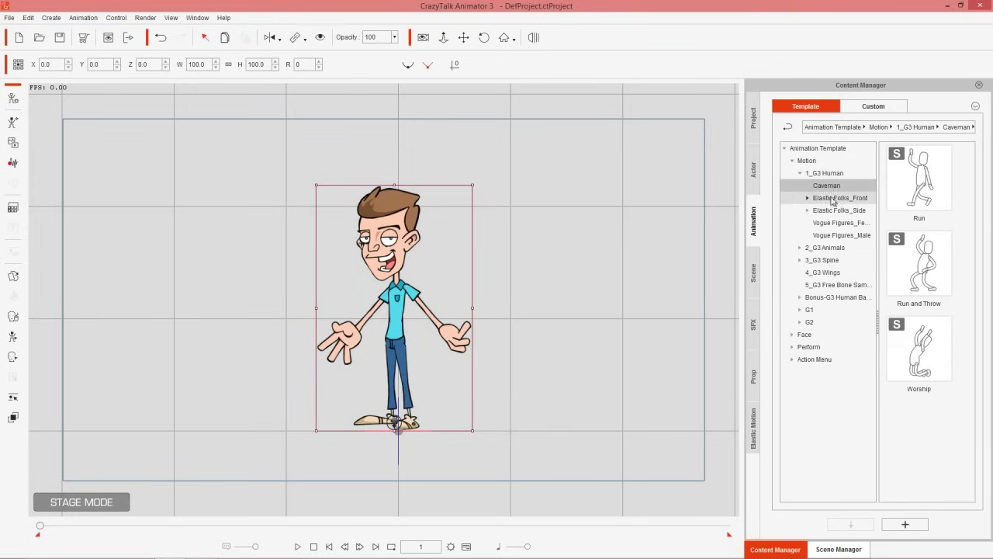
pyautogui.doubleClick(926, 287)
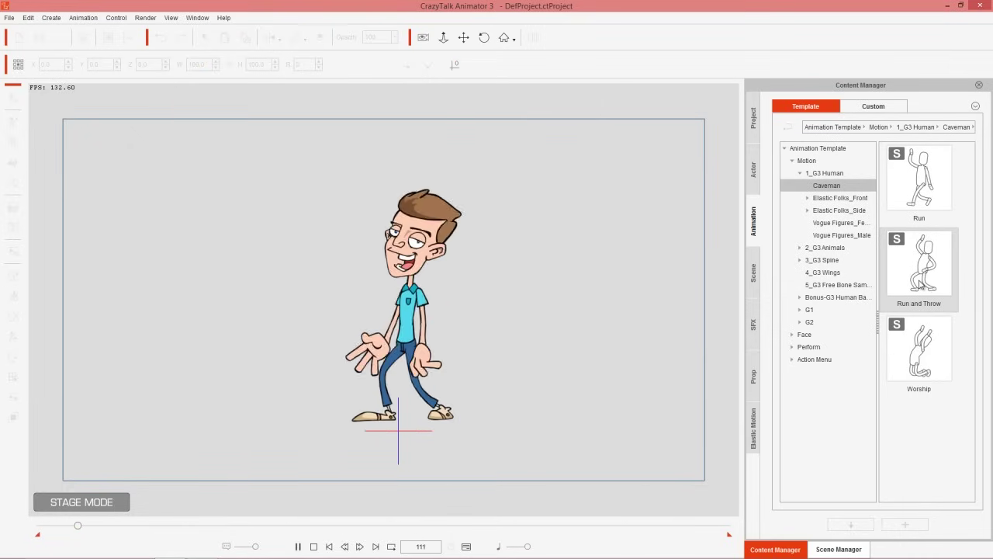
# Step: Add the Criticize, Cry(1S) and Cry(2L) motions from the Elastic Folks_Side Emotion templates to the character
pyautogui.click(844, 210)
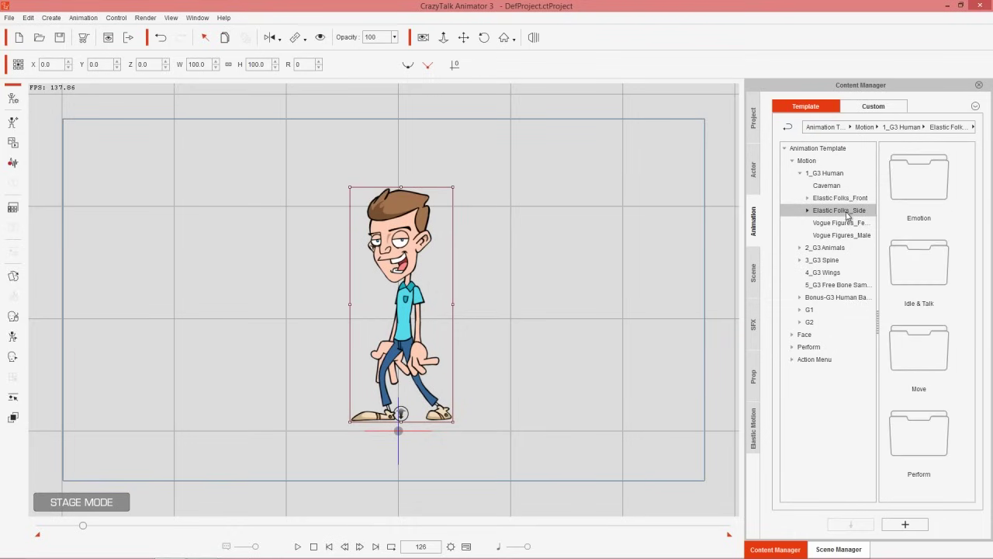
pyautogui.doubleClick(846, 212)
pyautogui.click(837, 224)
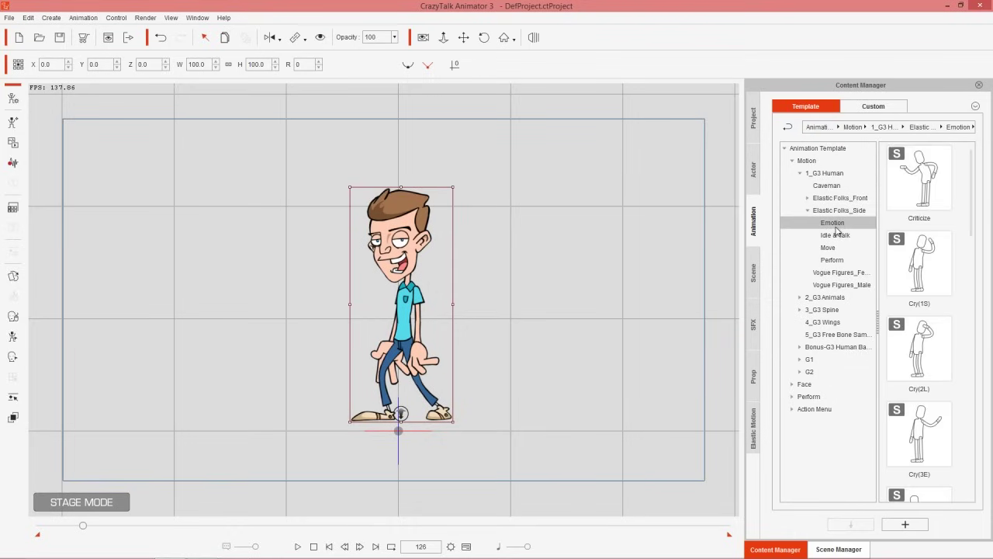
pyautogui.doubleClick(925, 195)
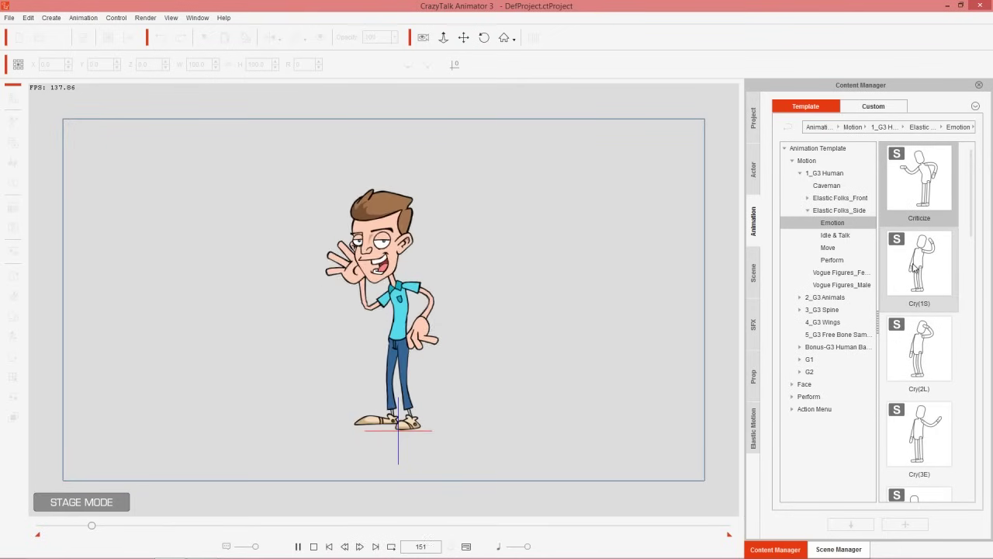
pyautogui.doubleClick(915, 267)
pyautogui.doubleClick(916, 351)
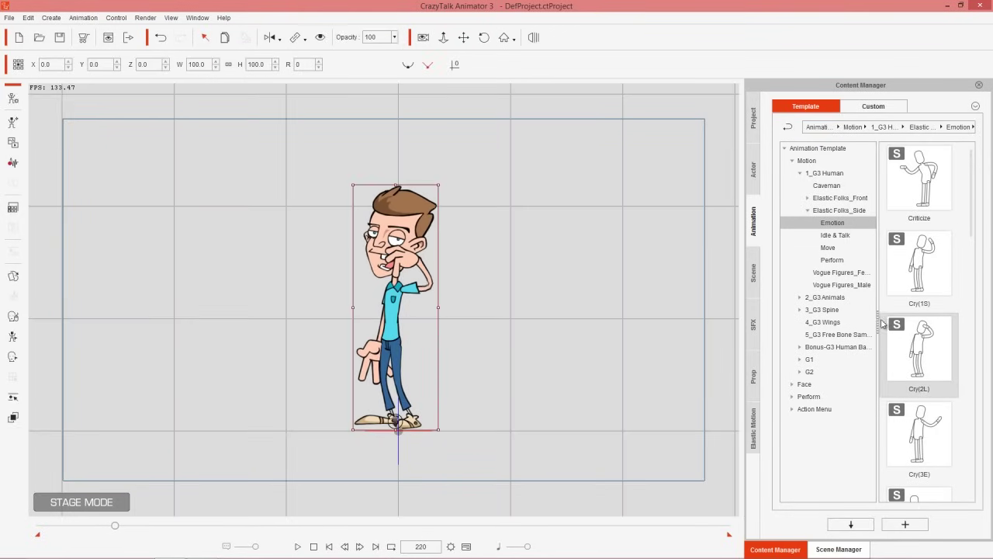
# Step: Add the Dance_01 and Dance_02 motions from the Elastic Folks_Side Perform templates to the character
pyautogui.click(846, 260)
pyautogui.doubleClick(919, 186)
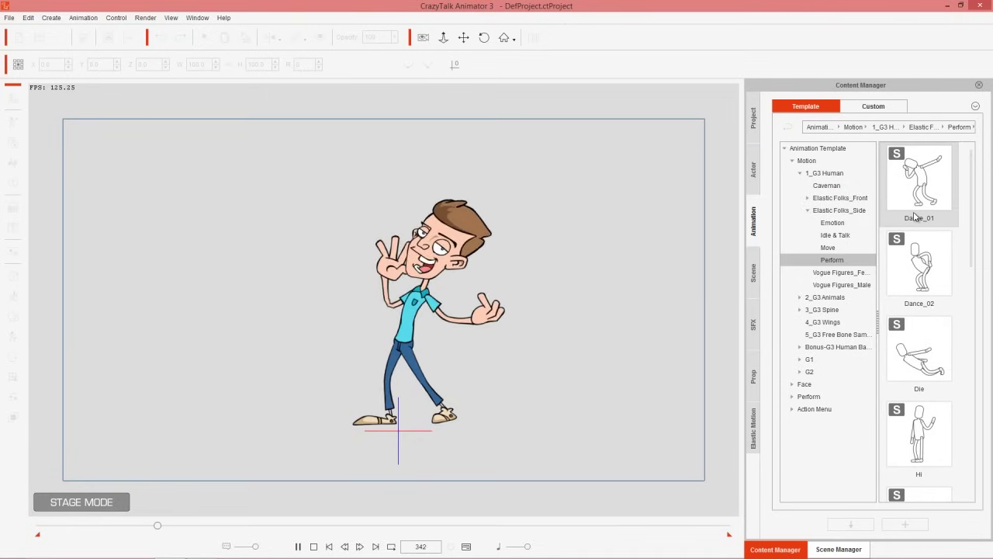
pyautogui.doubleClick(921, 268)
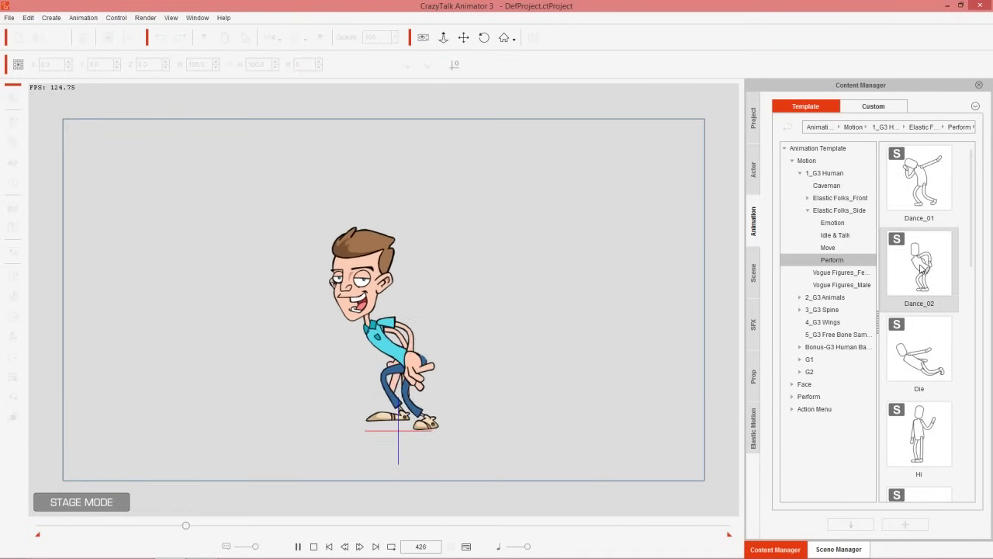